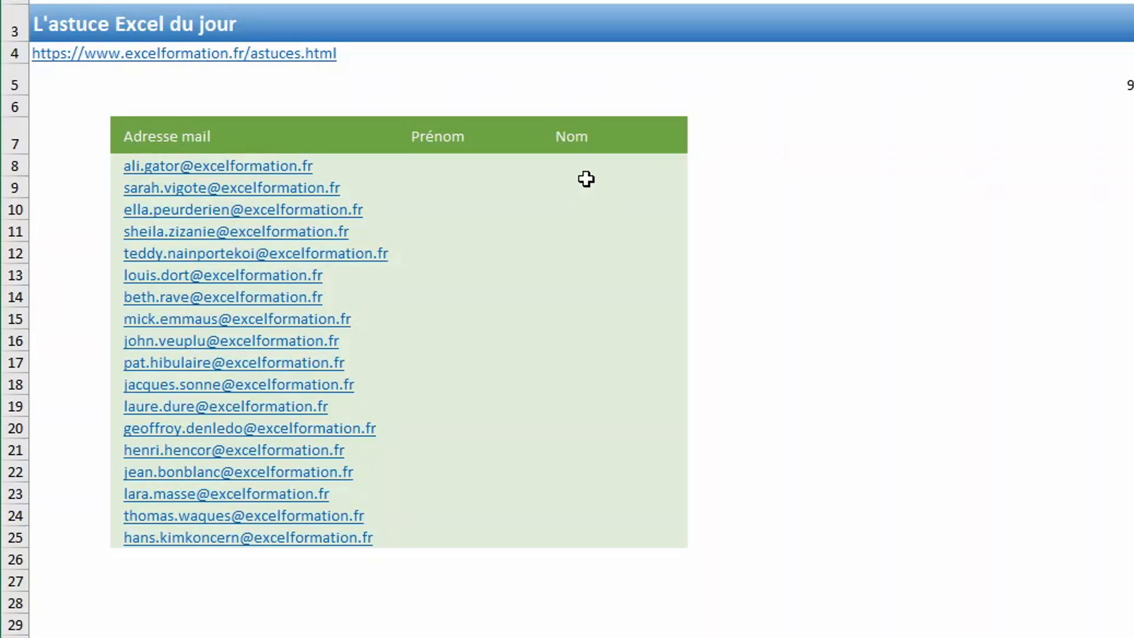
- Enter the first contact's given name in the Prénom column and Flash Fill the given names for the remaining e-mail addresses
left_click(448, 170)
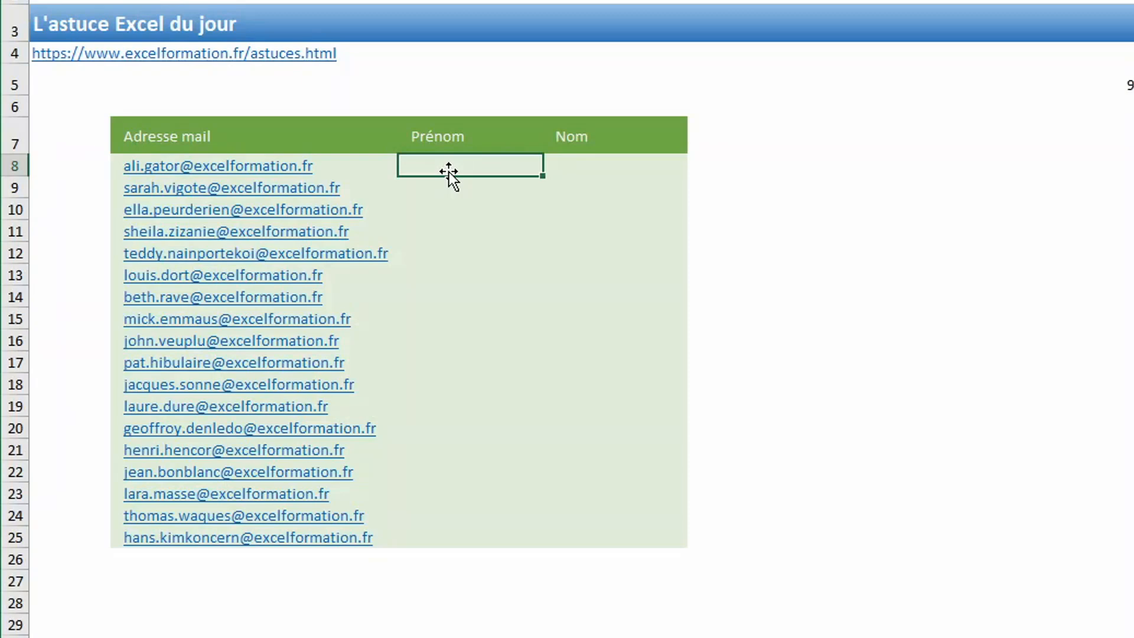
type("Al")
key("Return")
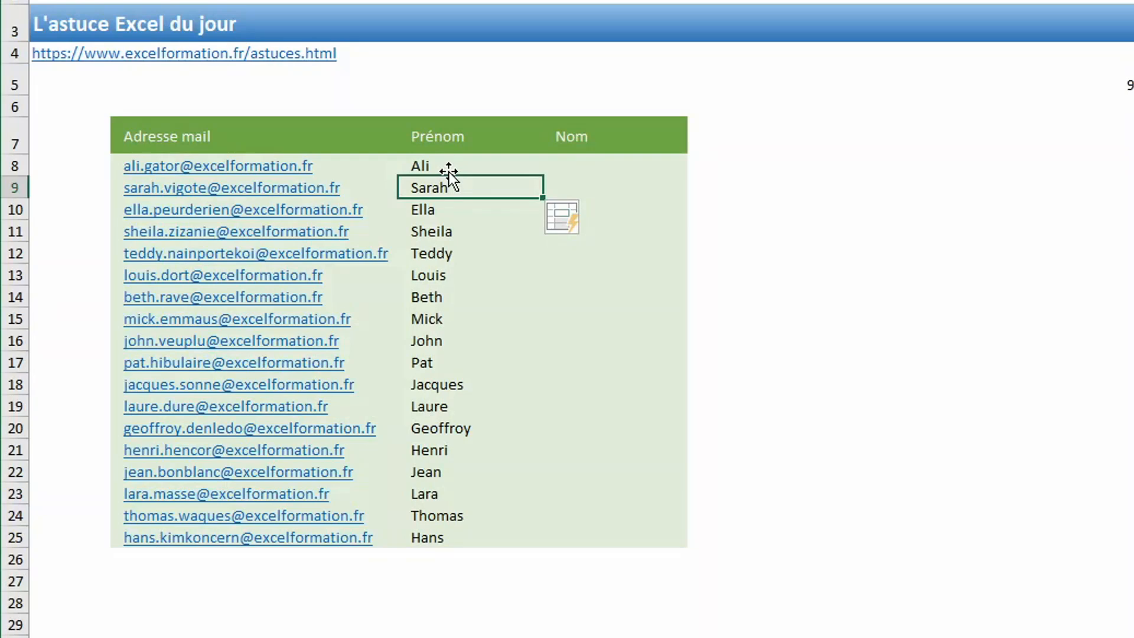
- Enter the first contact's surname in the Nom column and Flash Fill the surnames for the remaining rows
left_click(593, 168)
type("Gato")
key("Return")
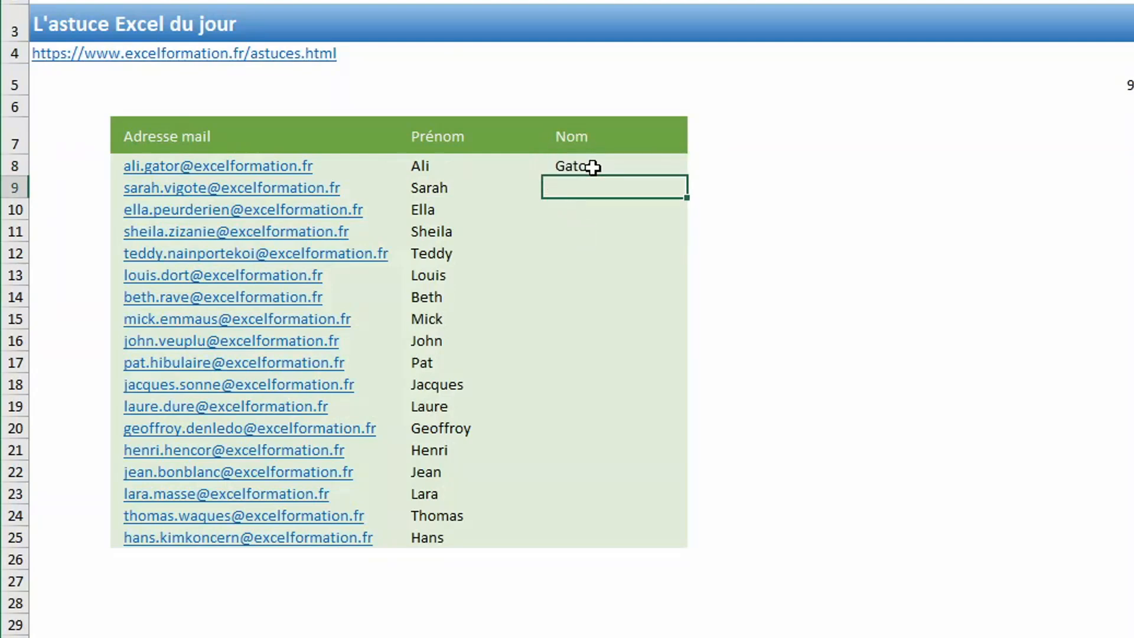
key("ctrl+e")
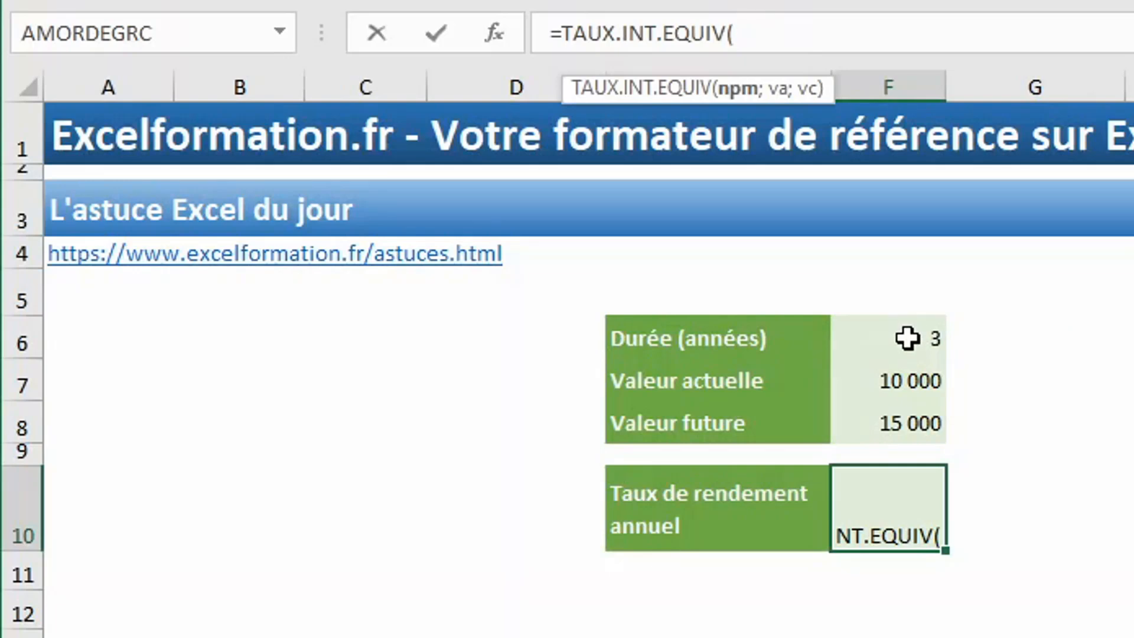
- Complete the annual return rate formula in F10 as =TAUX.INT.EQUIV(F6;F7;F8)
left_click(907, 338)
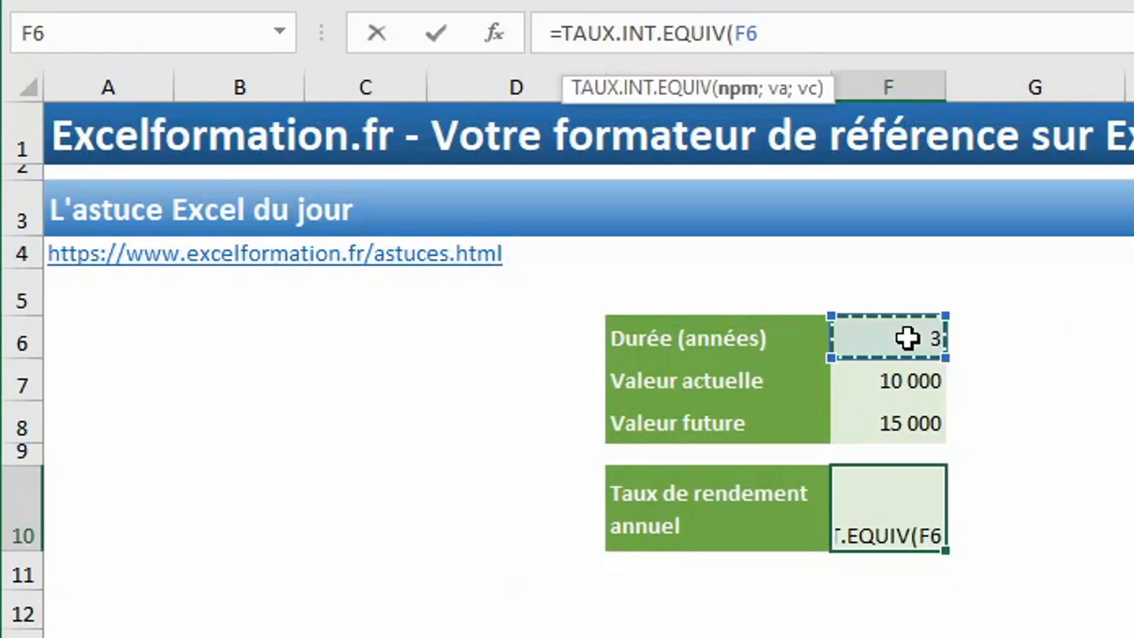
type(";")
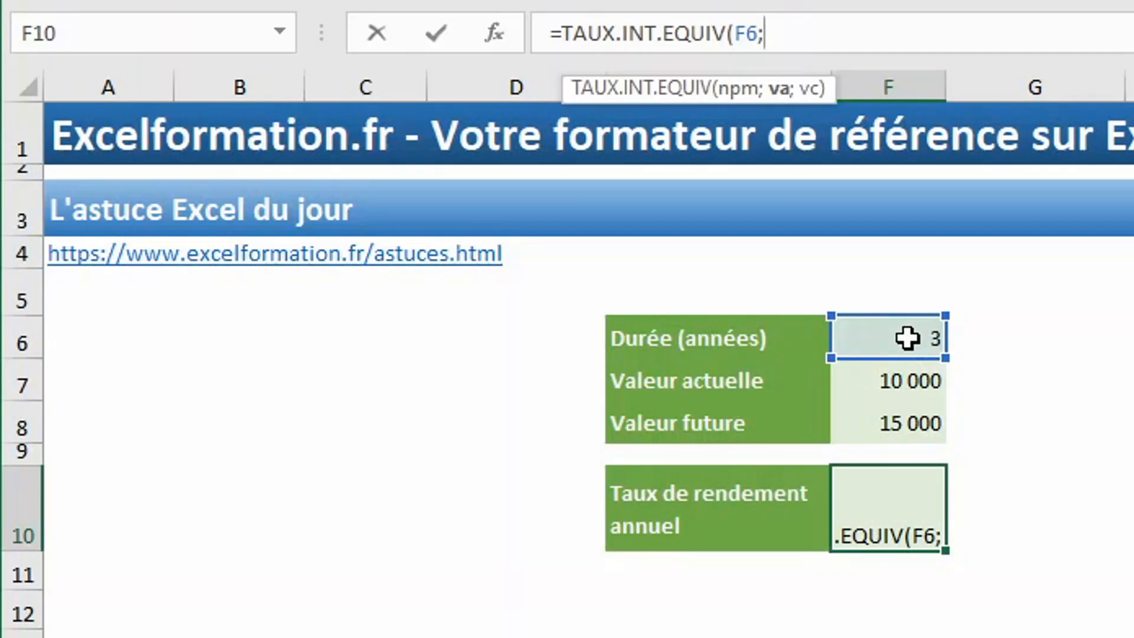
left_click(919, 381)
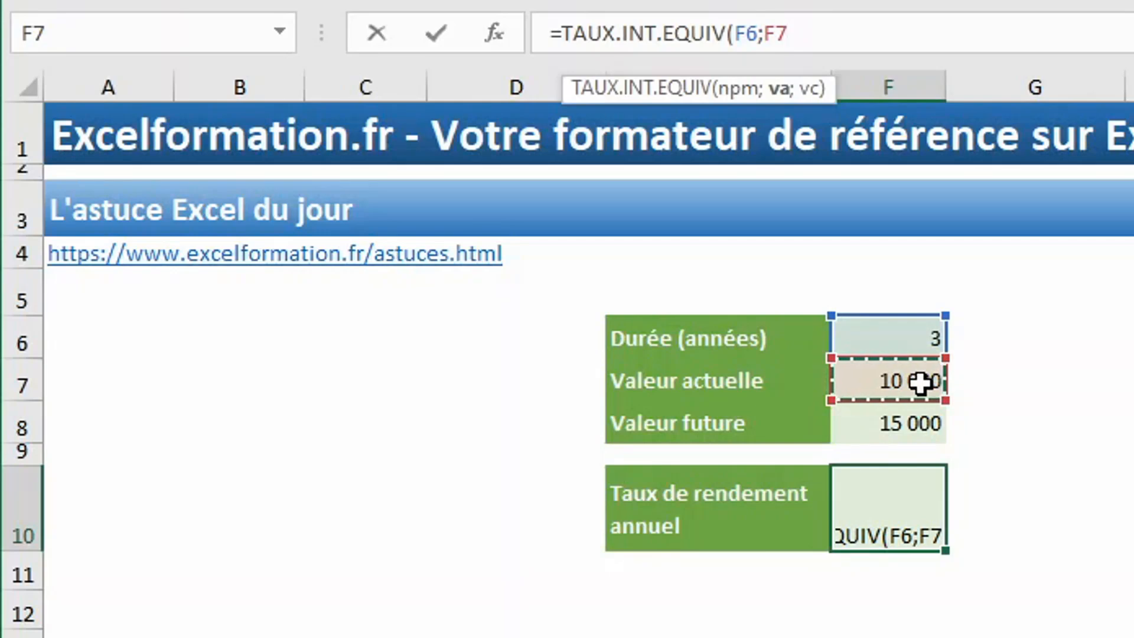
type(";")
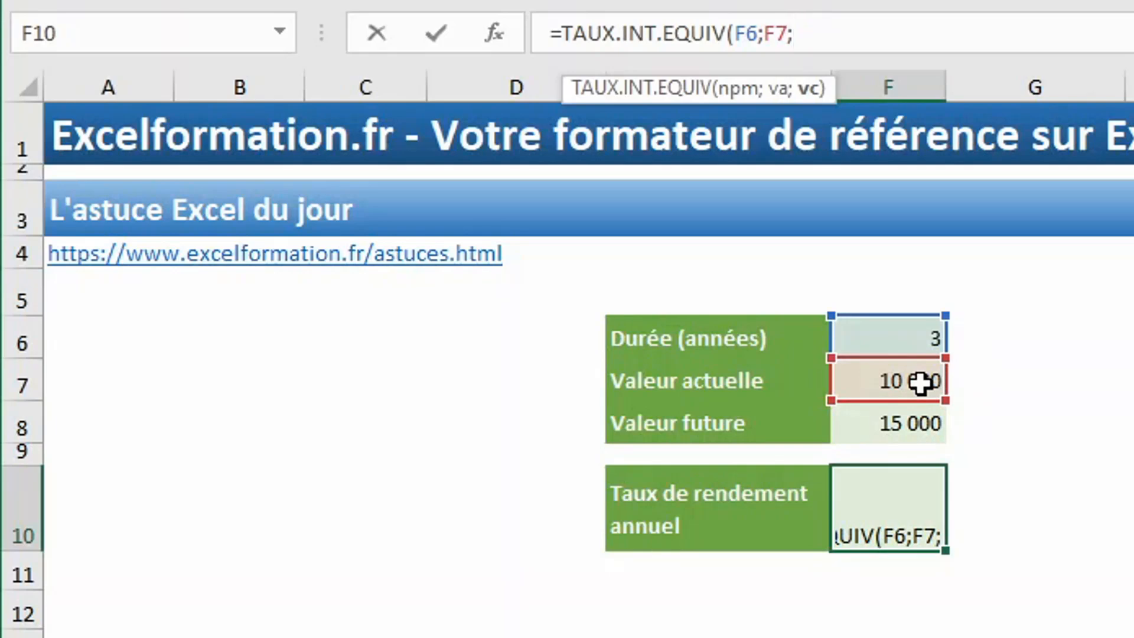
left_click(917, 421)
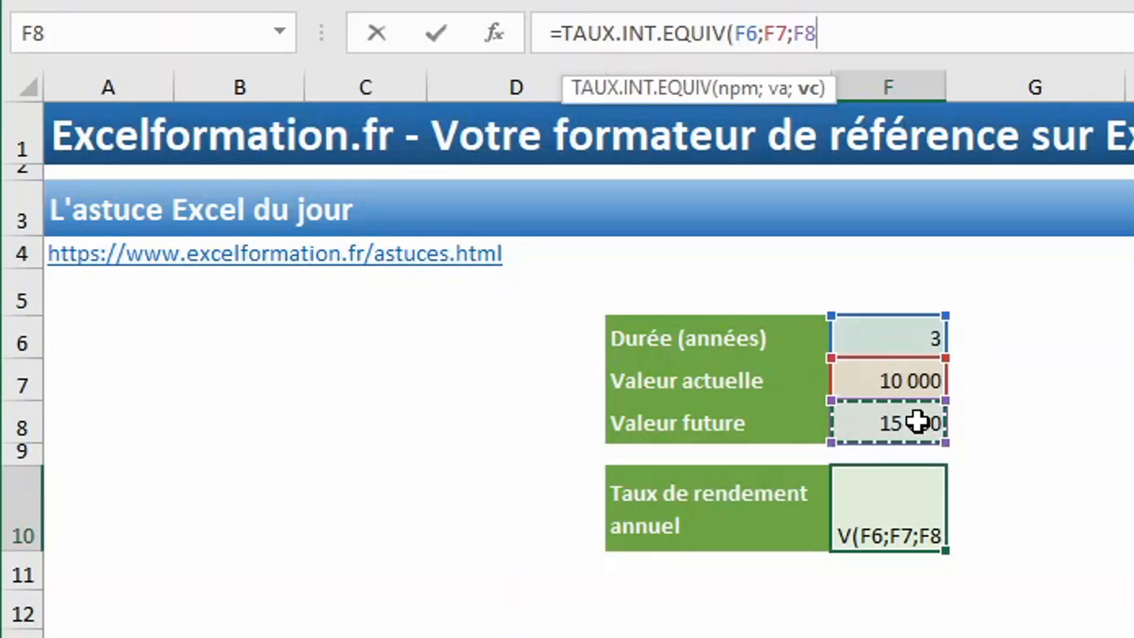
type(")")
key("Return")
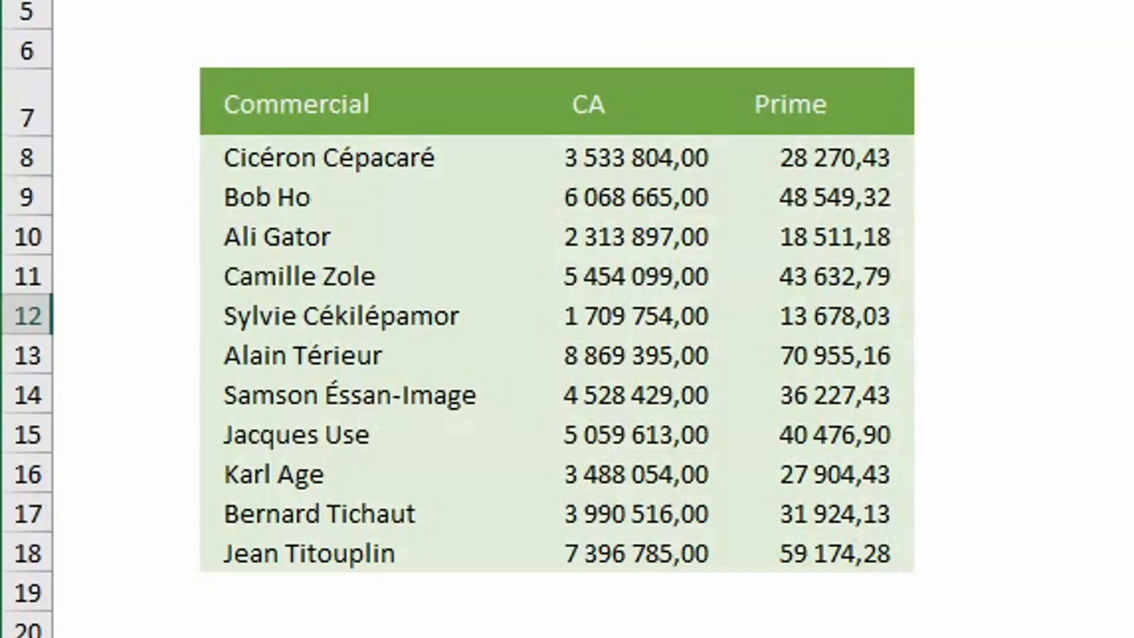
- Apply the custom number format # ##0 "k€" to all Prime values, with one space after the 0 to scale to thousands
left_click_drag(845, 152, 846, 536)
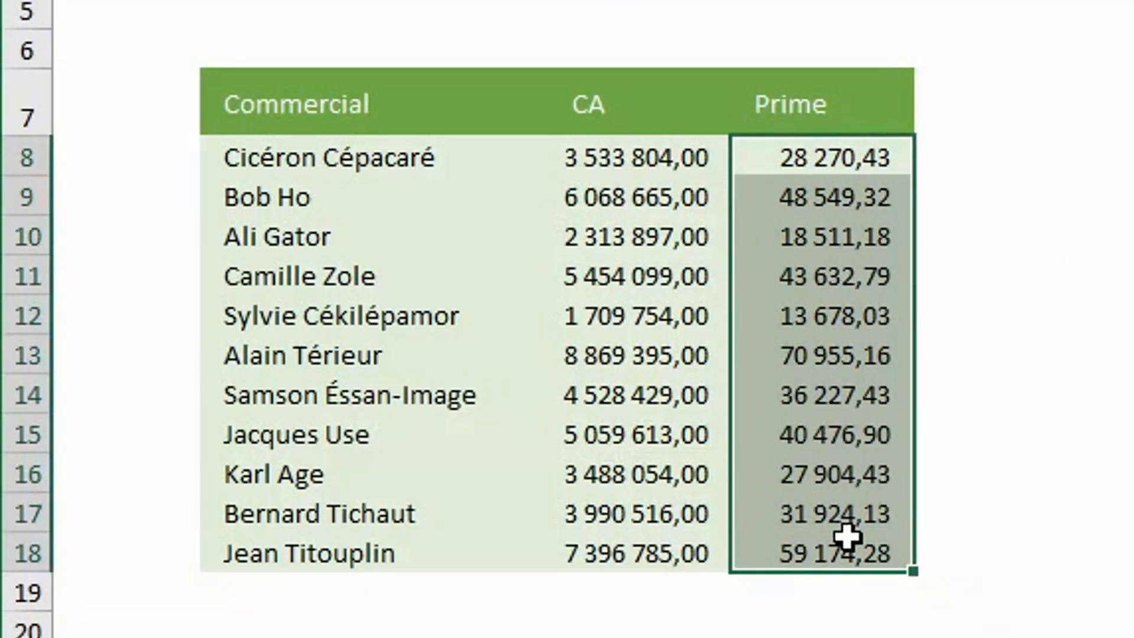
key("ctrl+1")
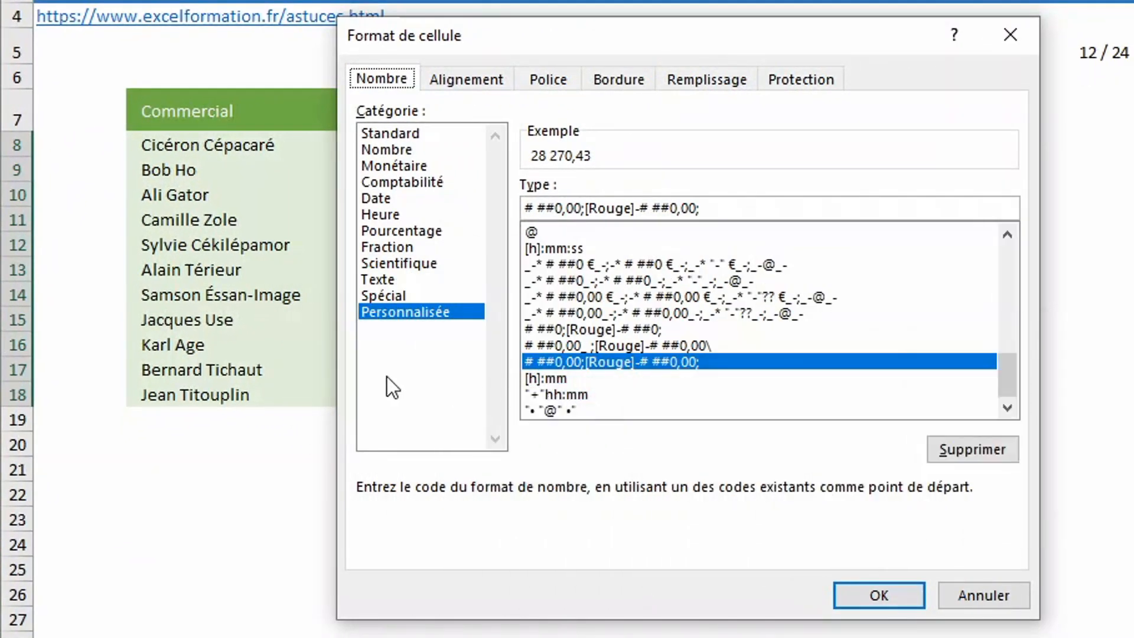
left_click_drag(750, 205, 455, 208)
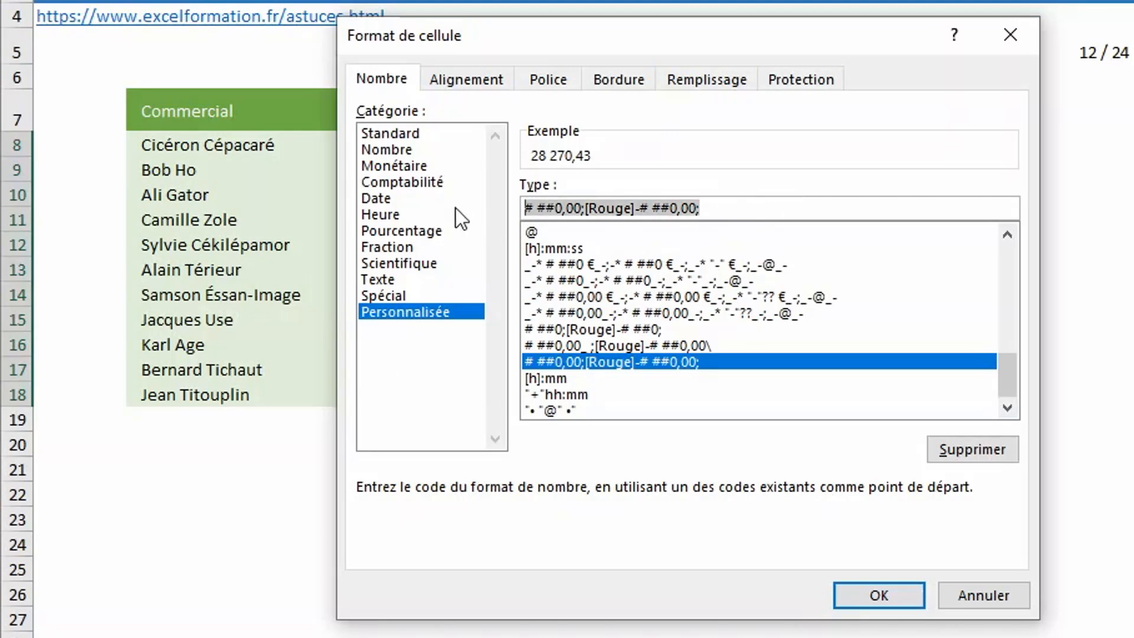
type("# ")
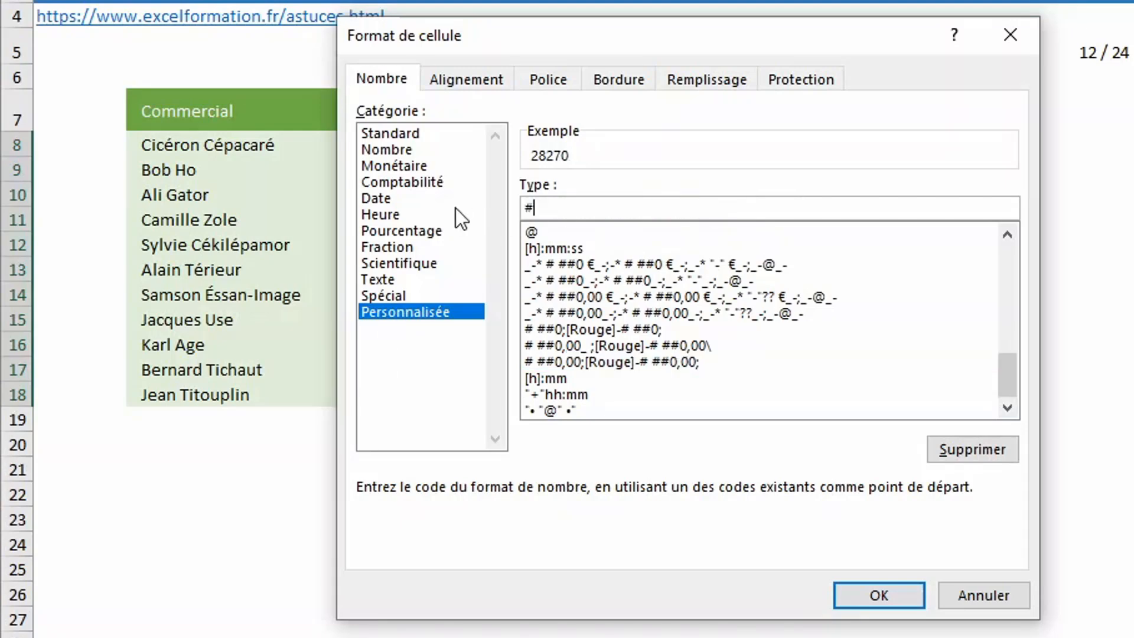
type("##0")
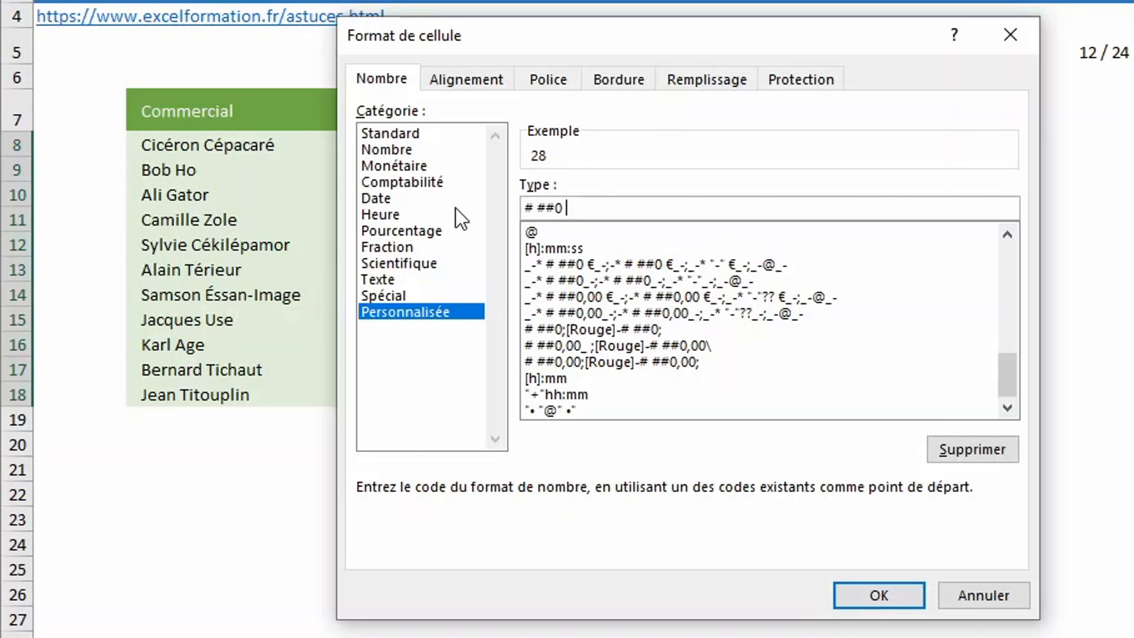
type("\"k")
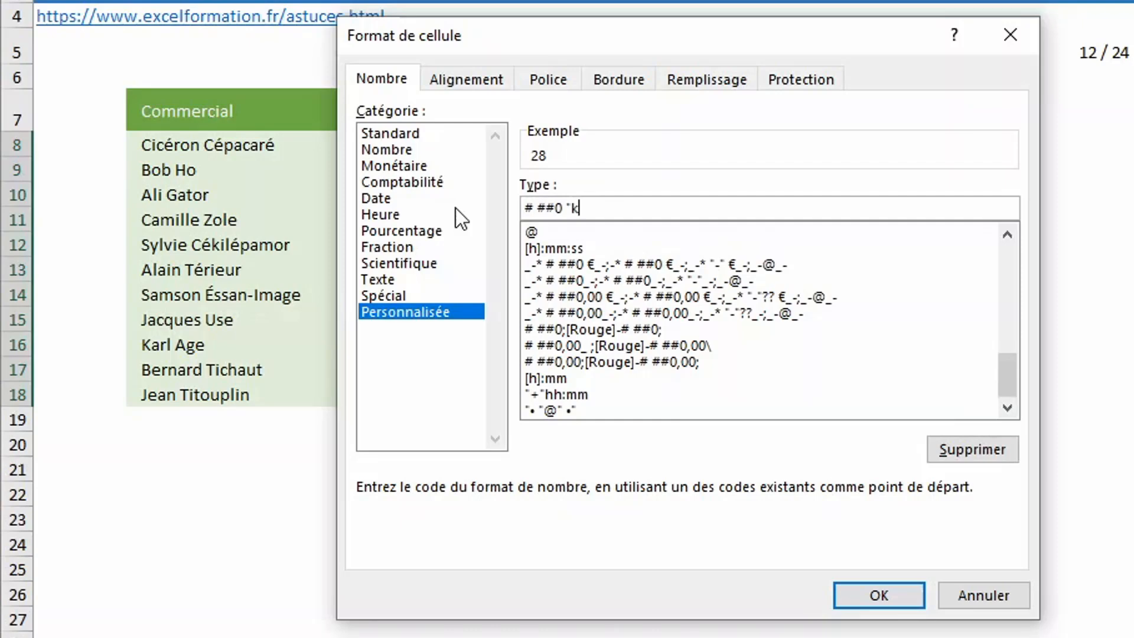
type("€\"")
left_click(899, 594)
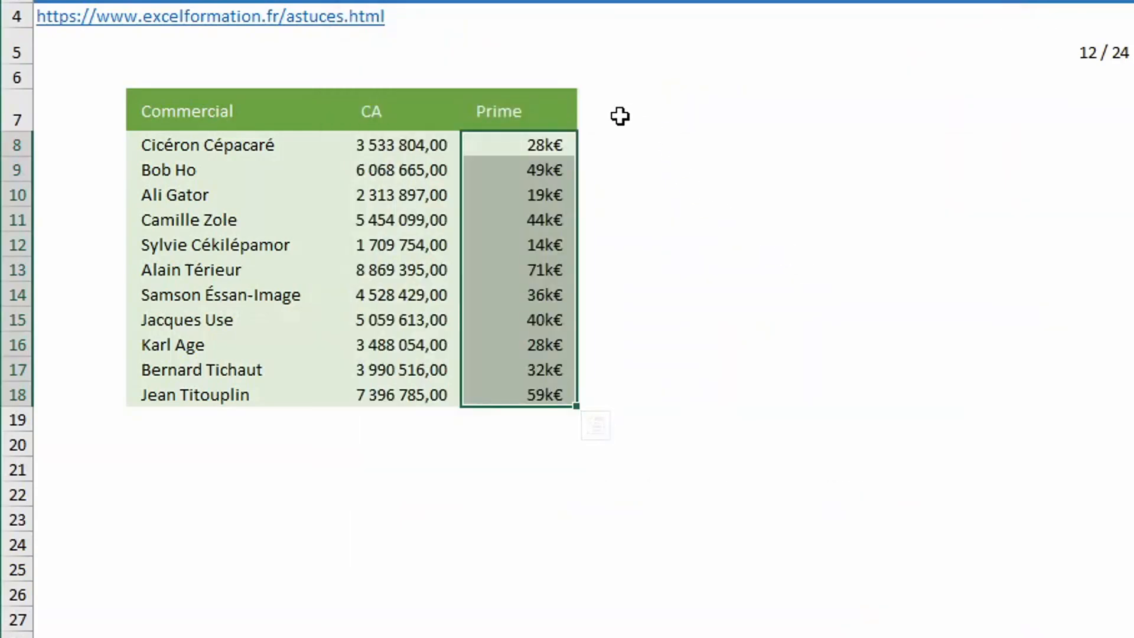
- Apply the custom number format # ##0 "M€" to all CA values, with two spaces after the 0 to scale to millions
left_click_drag(430, 146, 407, 390)
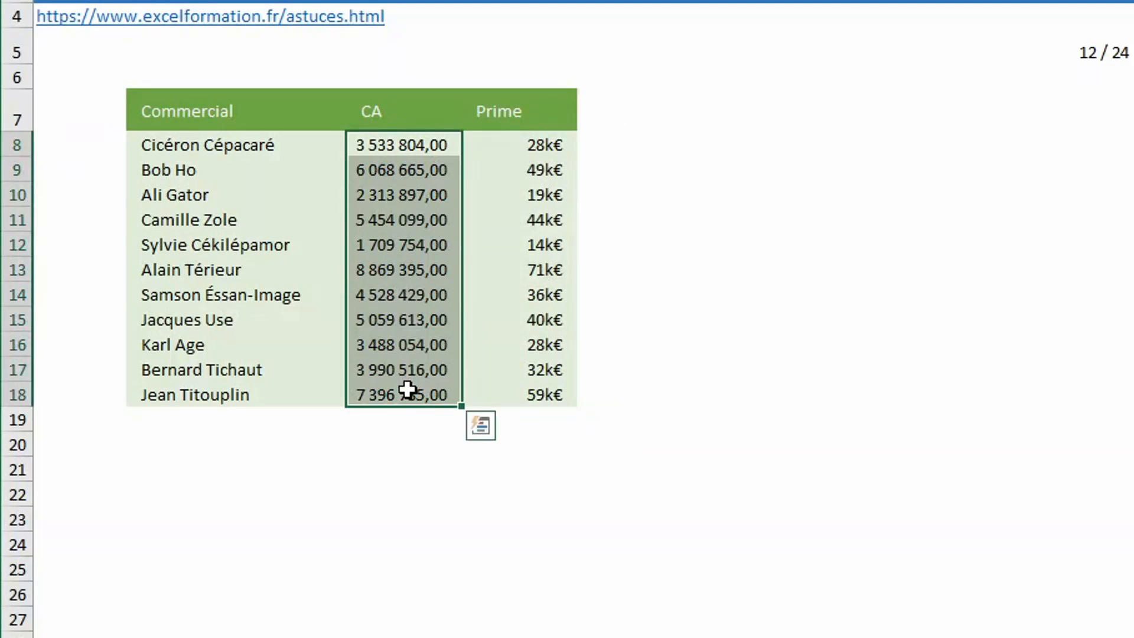
key("ctrl+1")
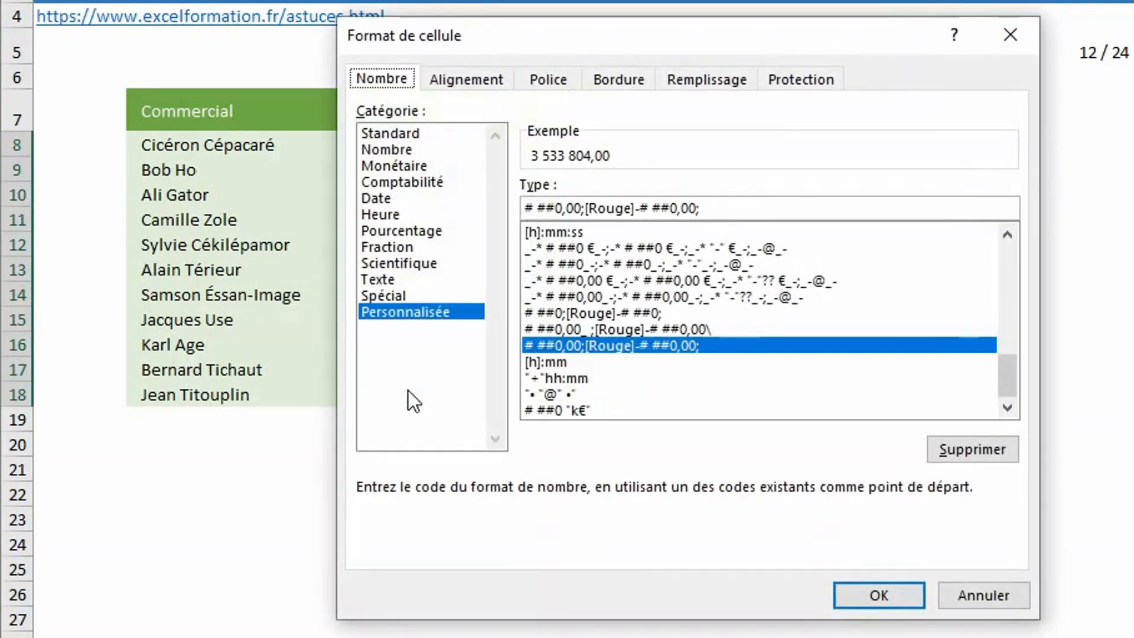
left_click_drag(730, 207, 474, 204)
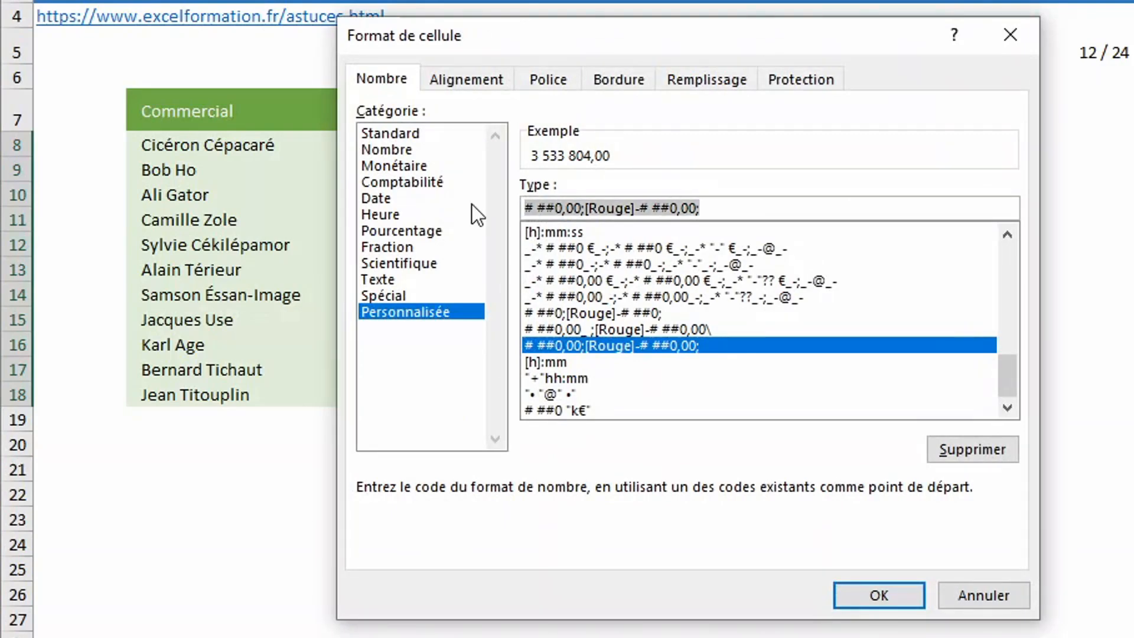
type("# ##")
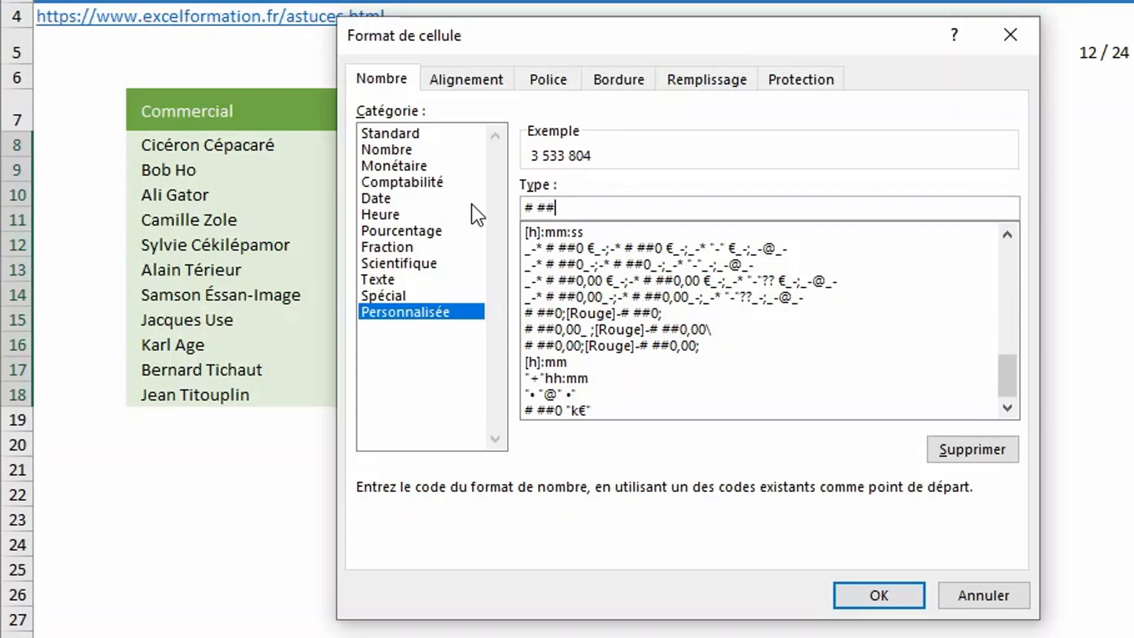
type("0 ")
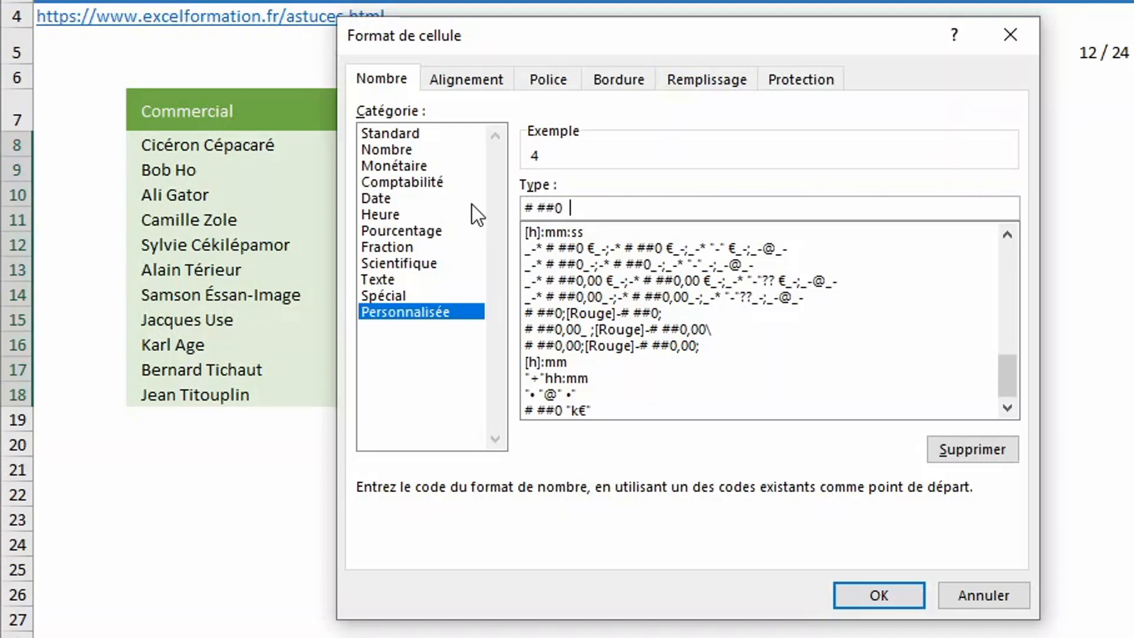
type(" \"M€\"")
key("Return")
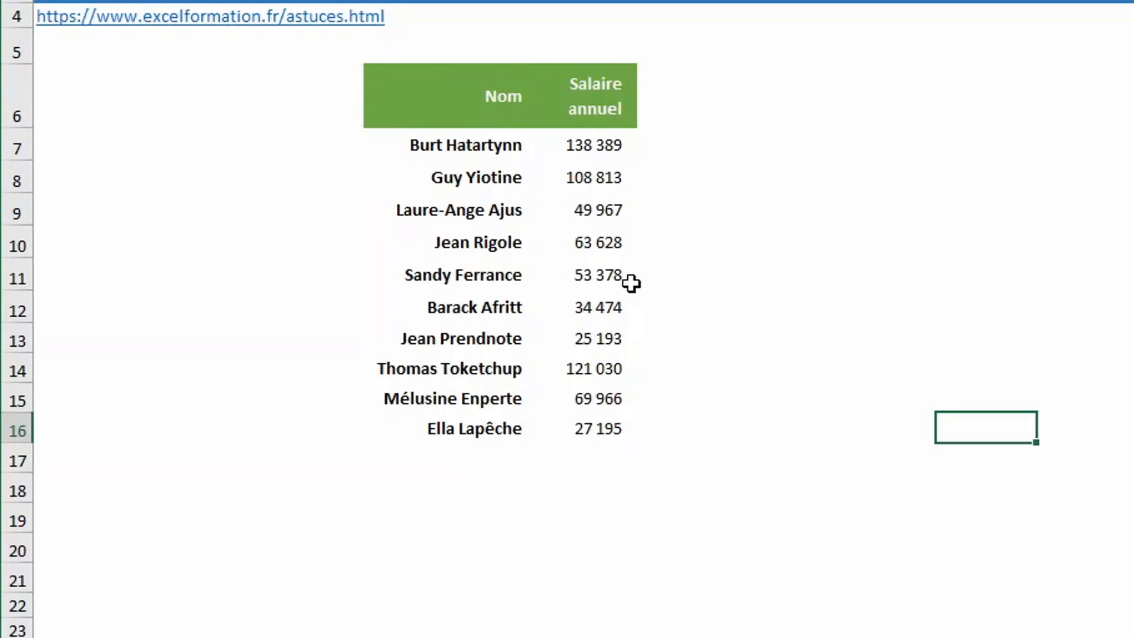
- Add filters to the salary table and filter Salaire annuel to show only the top 3 elements (Haut, 3, Éléments)
left_click(571, 285)
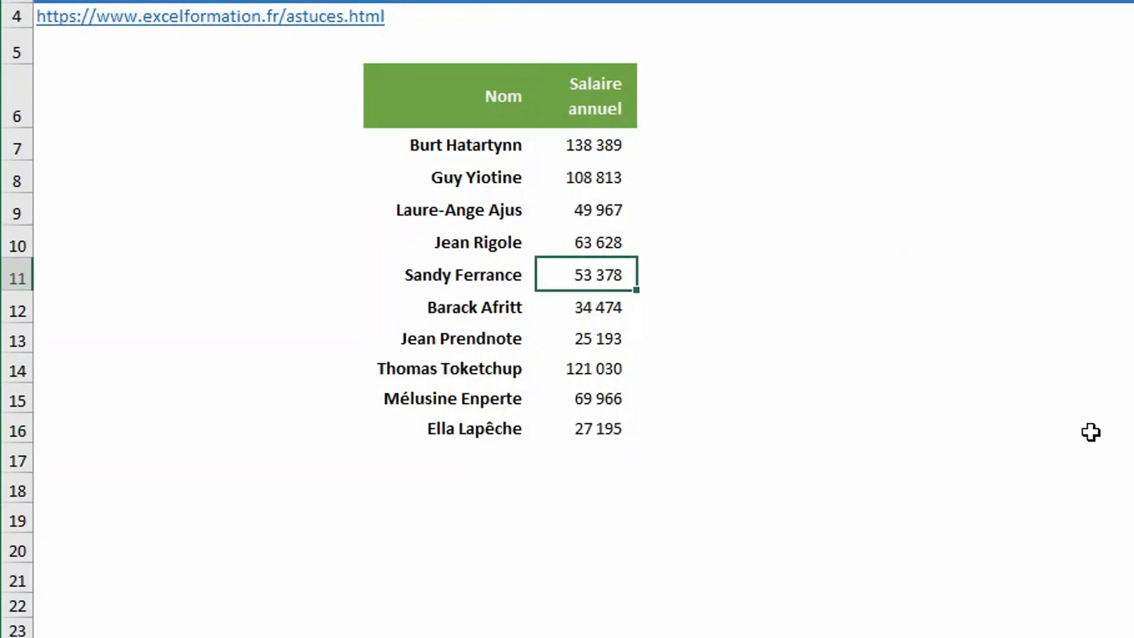
key("ctrl+shift+l")
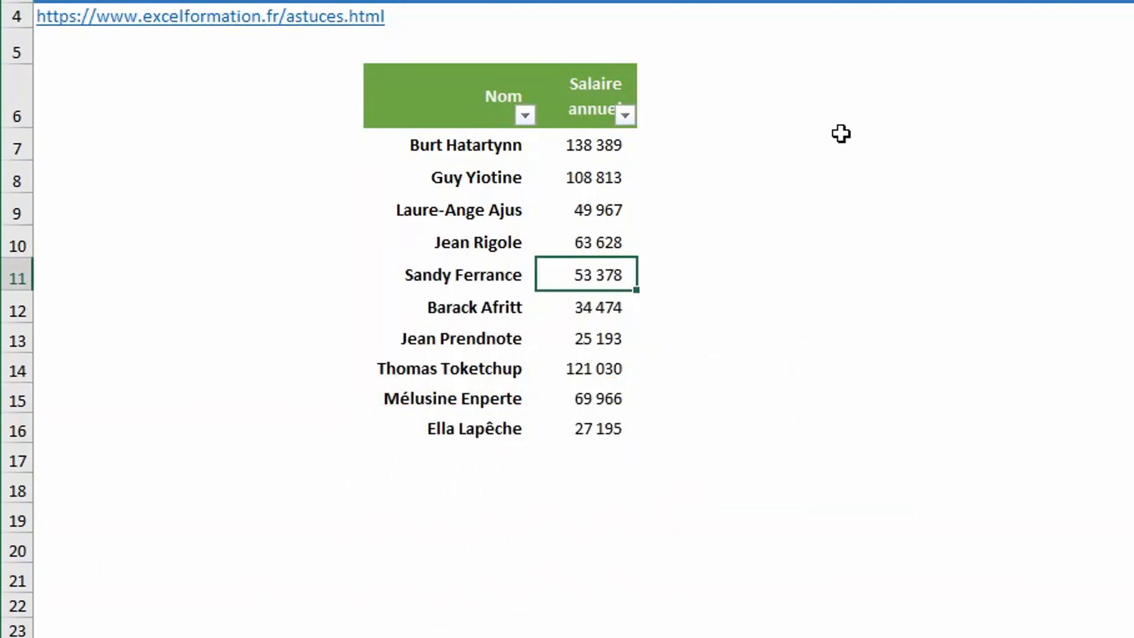
left_click(626, 114)
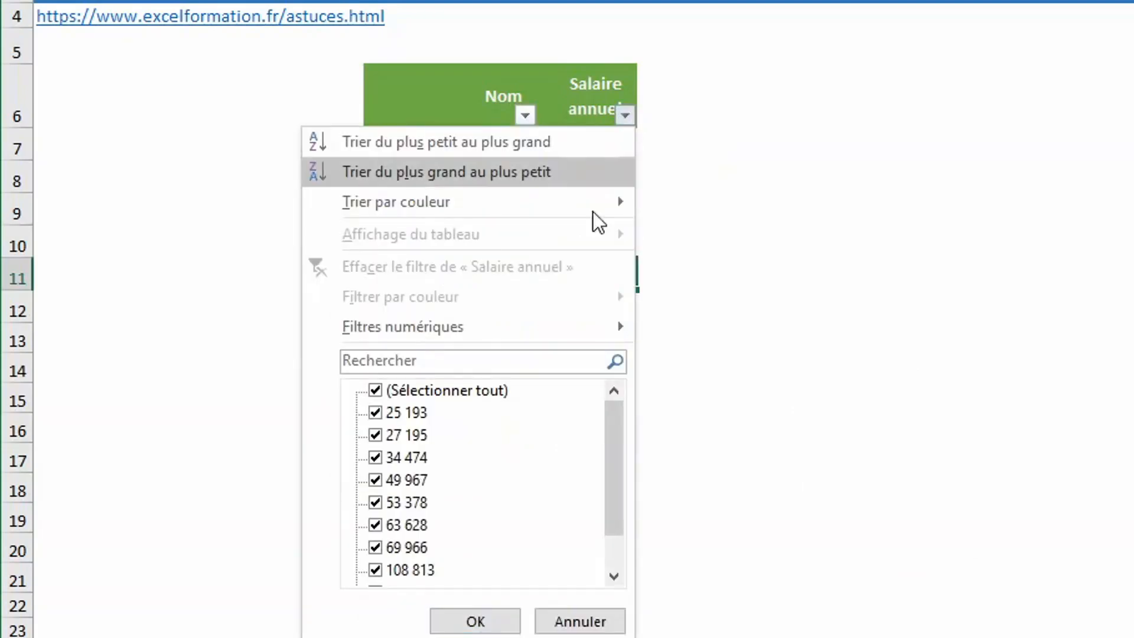
mouse_move(598, 334)
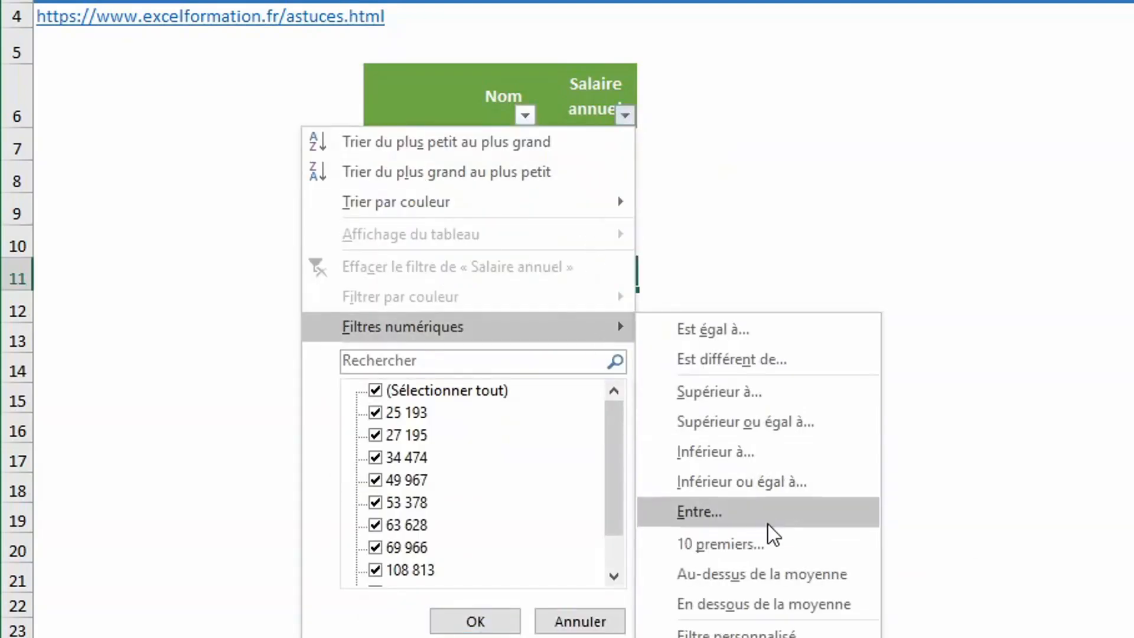
left_click(750, 543)
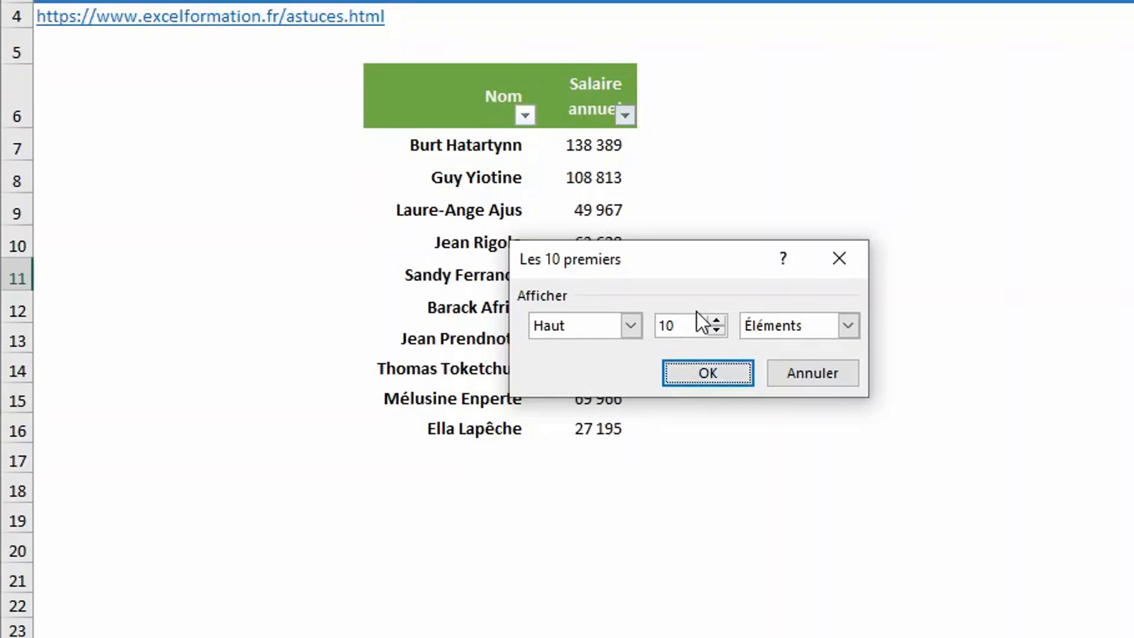
left_click_drag(697, 325, 653, 326)
type("3")
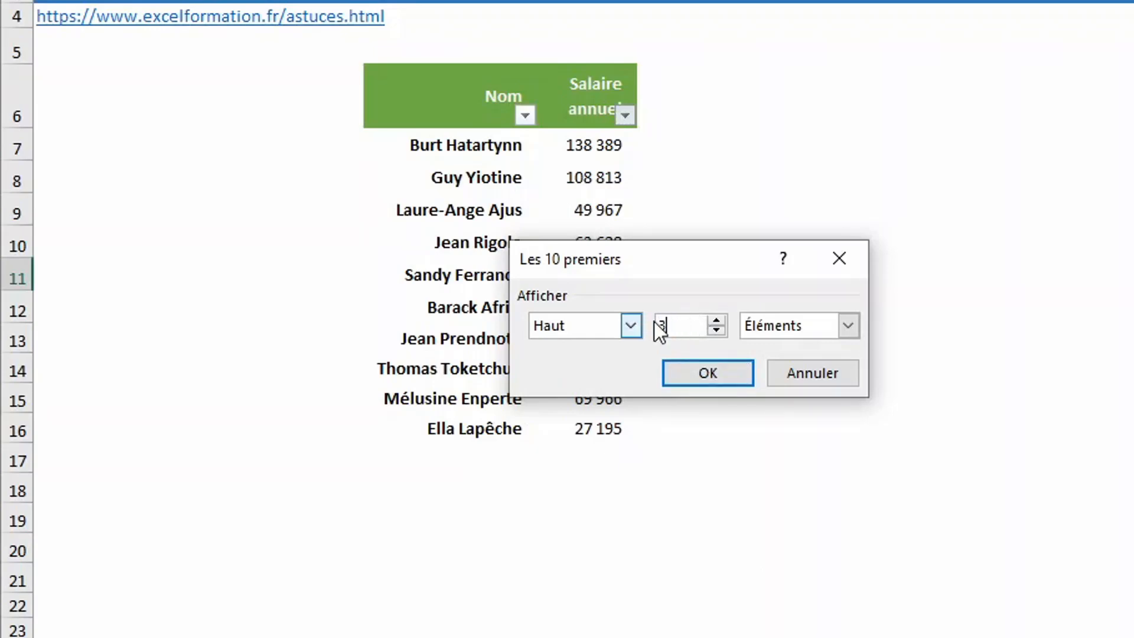
left_click(732, 378)
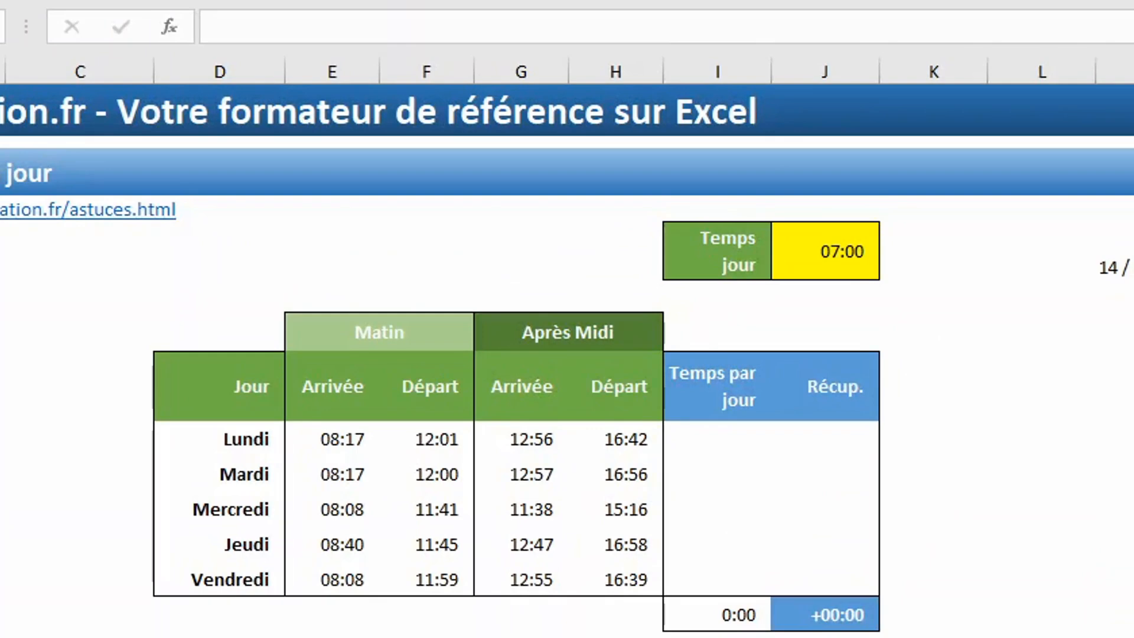
- Fill the Temps par jour cells from Lundi to Vendredi with the formula =(H9-G9)+(F9-E9) in one entry
left_click_drag(693, 450, 701, 574)
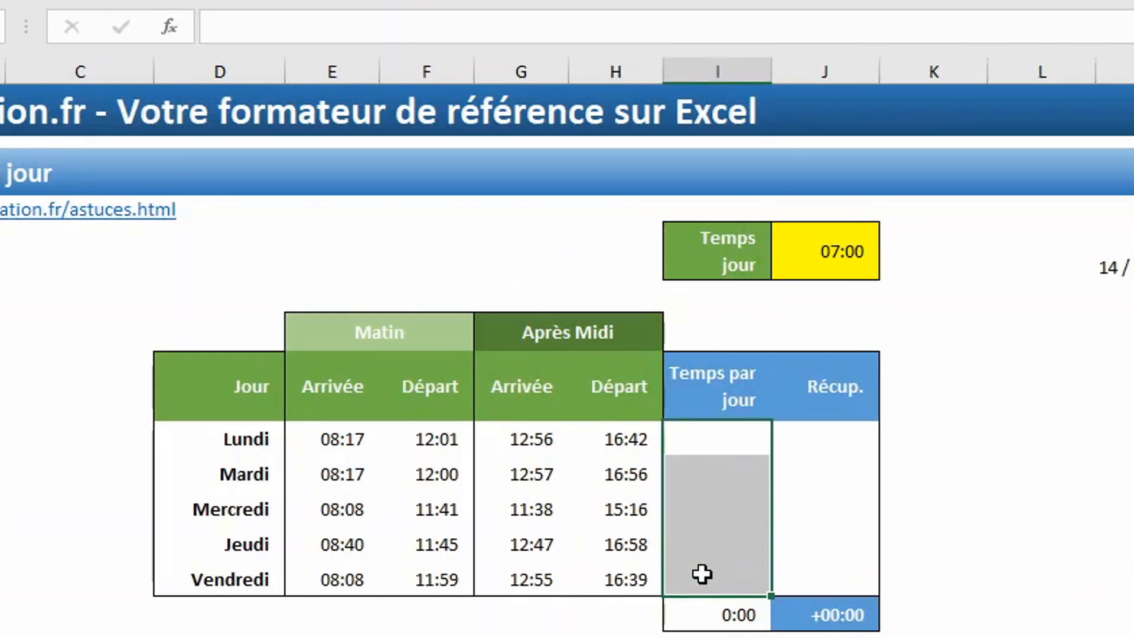
type("=(")
left_click(618, 448)
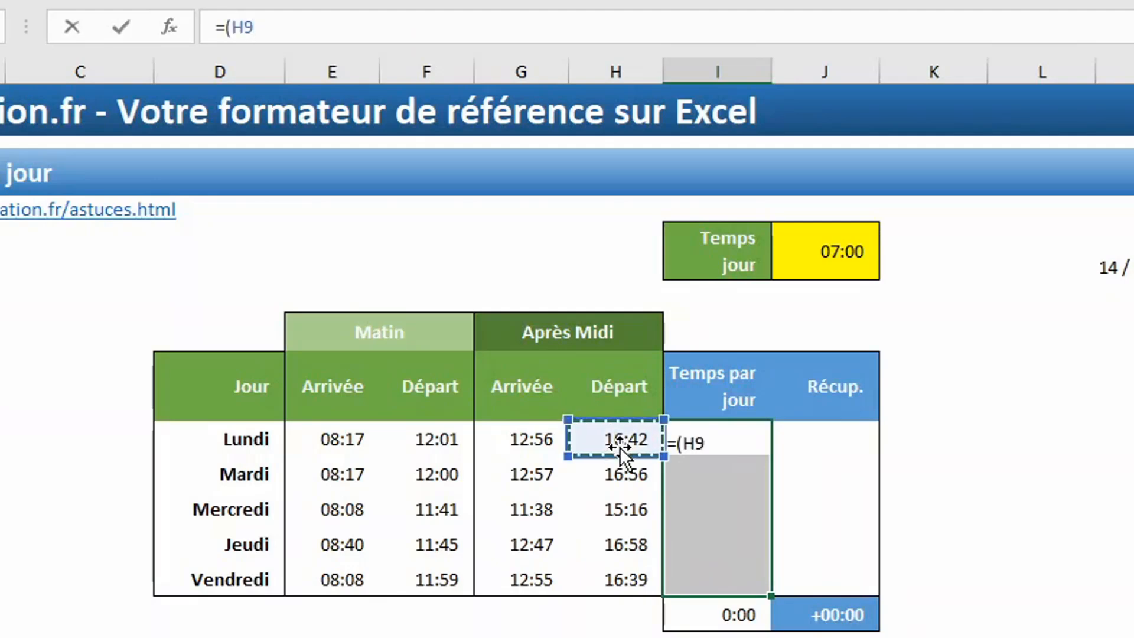
type("-")
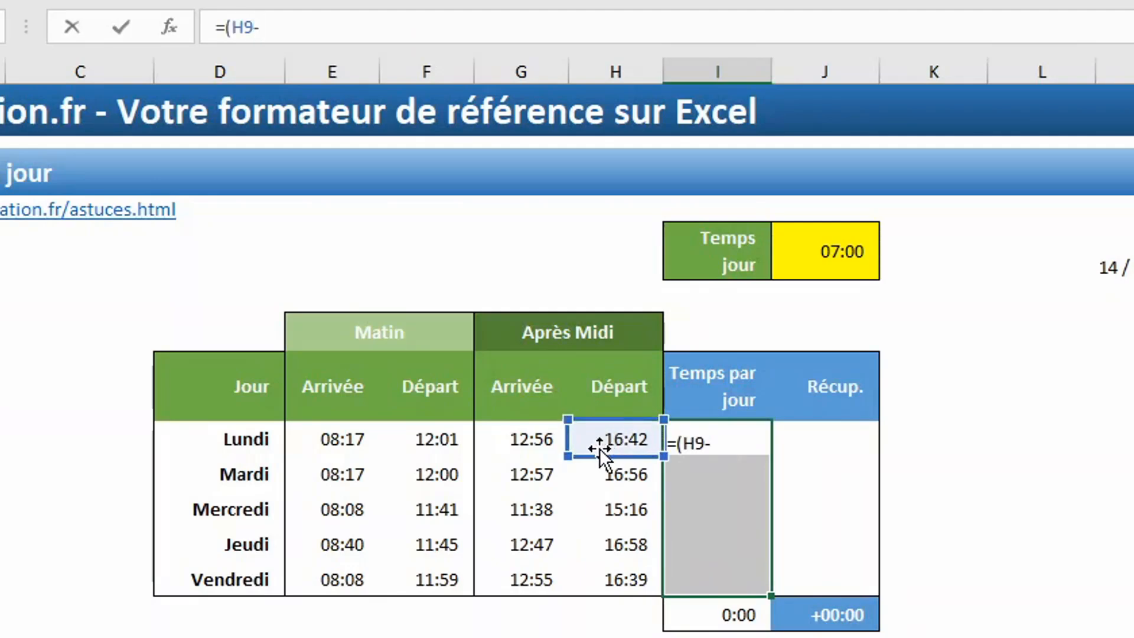
left_click(525, 438)
type(")+(")
left_click(417, 440)
type("-")
left_click(351, 440)
type(")")
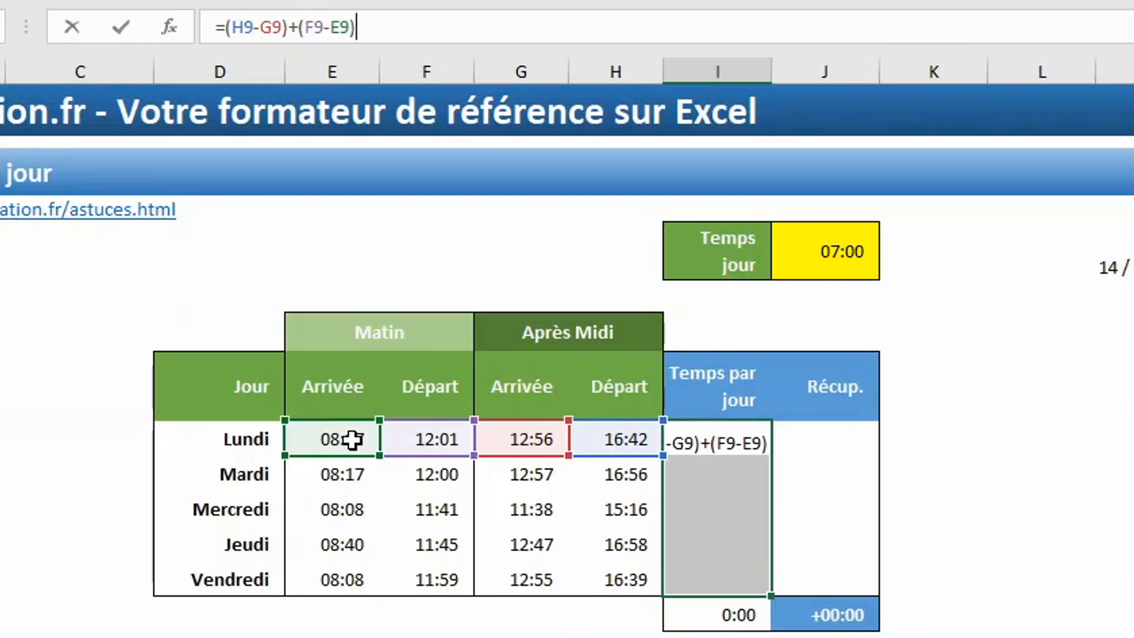
key("ctrl+Return")
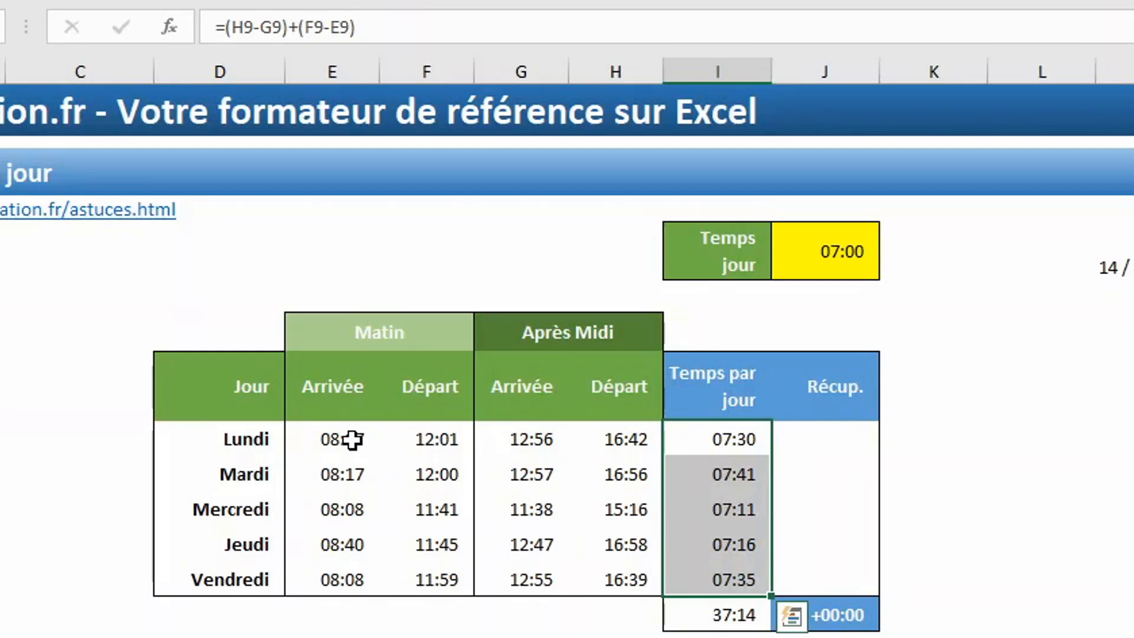
- Fill the Récup. cells from Lundi to Vendredi with the formula =I9-$J$5 in one entry, keeping the Temps jour reference absolute
left_click_drag(837, 434, 825, 572)
type("=")
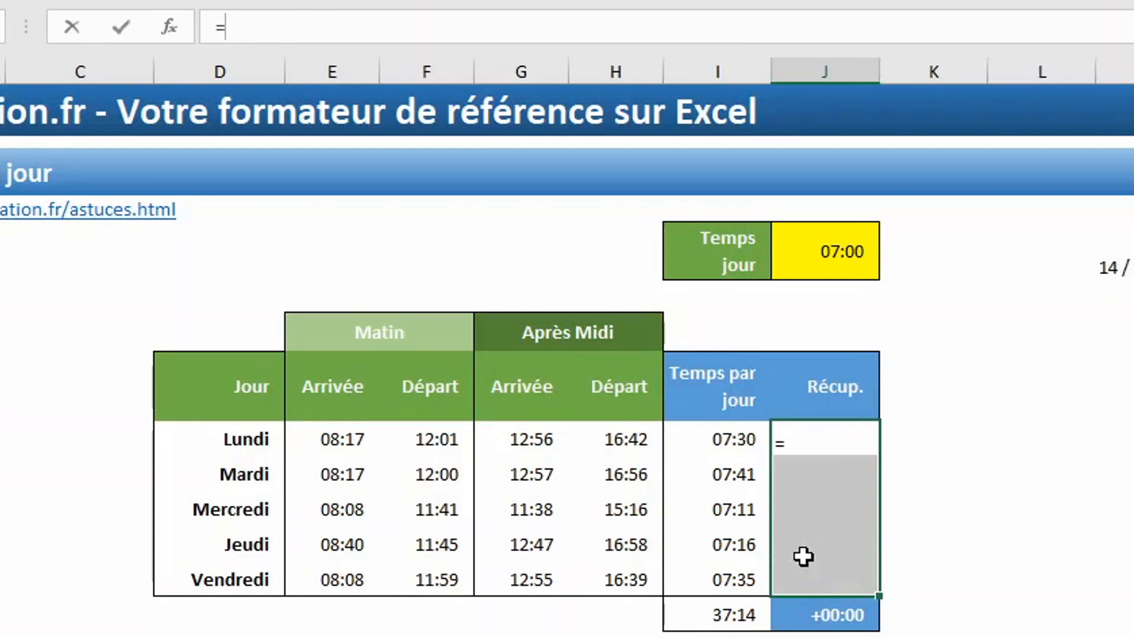
left_click(704, 440)
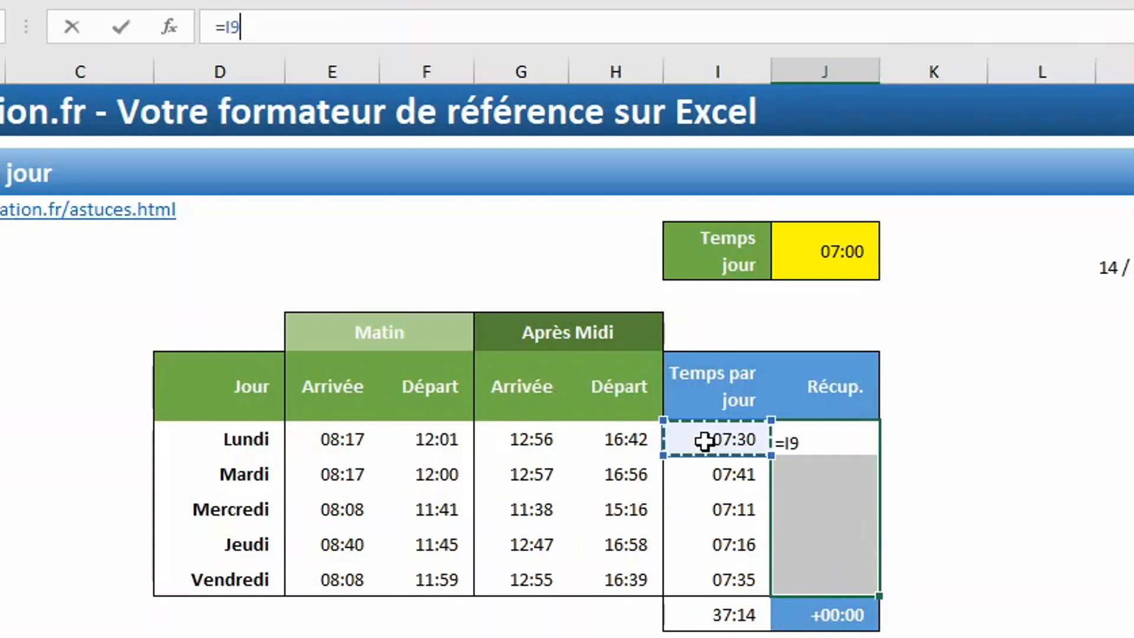
type("-")
left_click(850, 255)
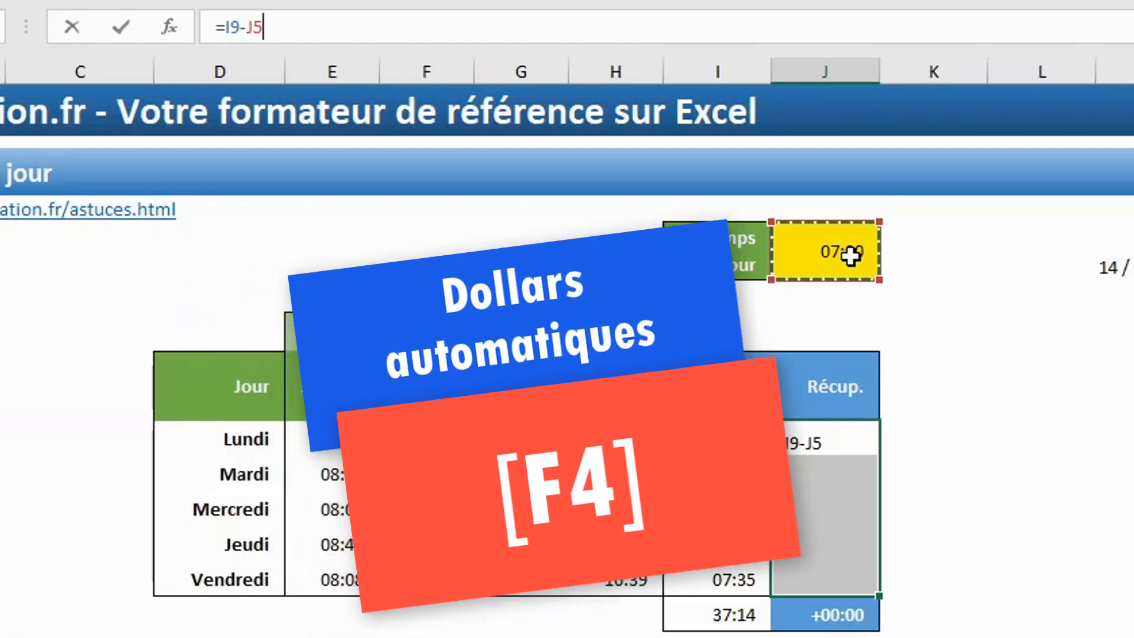
key("F4")
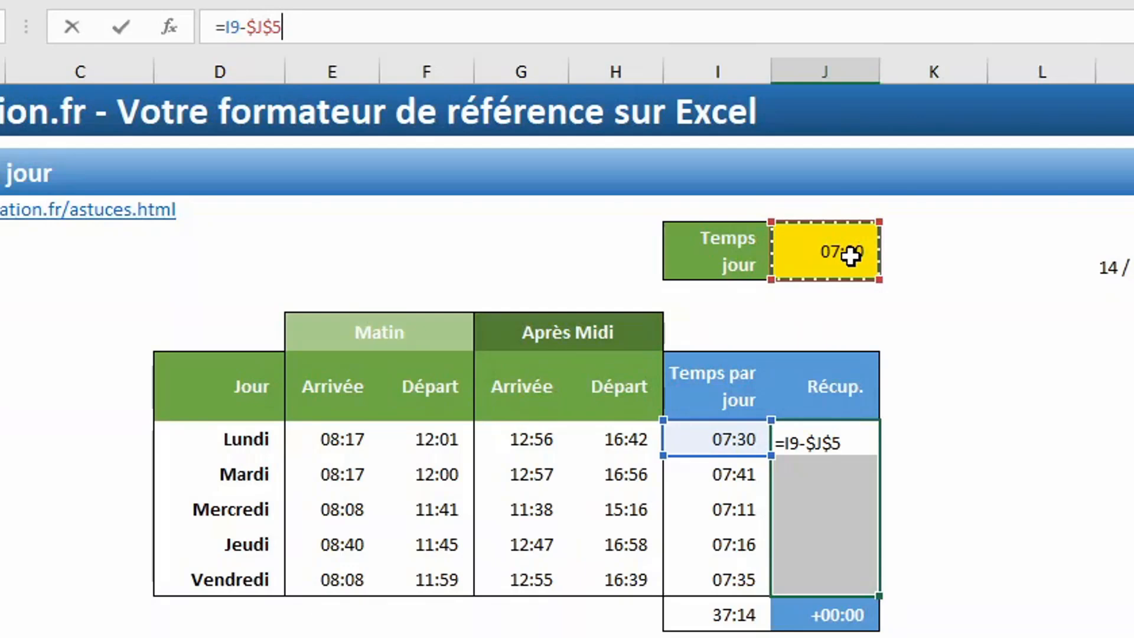
key("ctrl+Return")
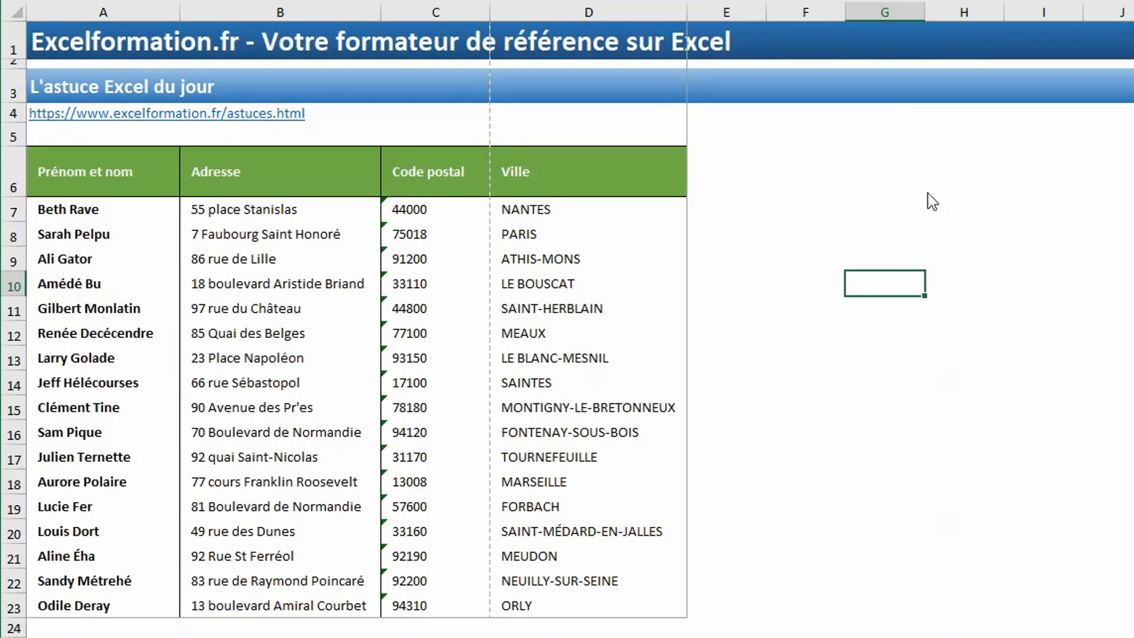
- In page break preview, move the vertical page break to the outer edge of the Ville column and open the print preview
key("alt+n")
key("a")
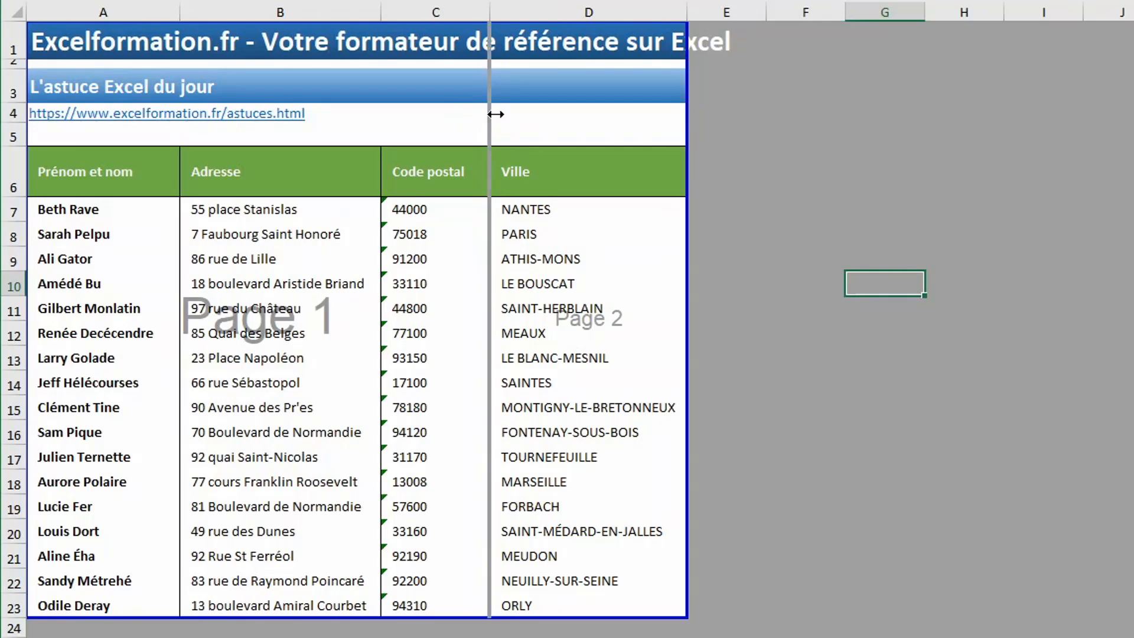
left_click_drag(665, 127, 684, 132)
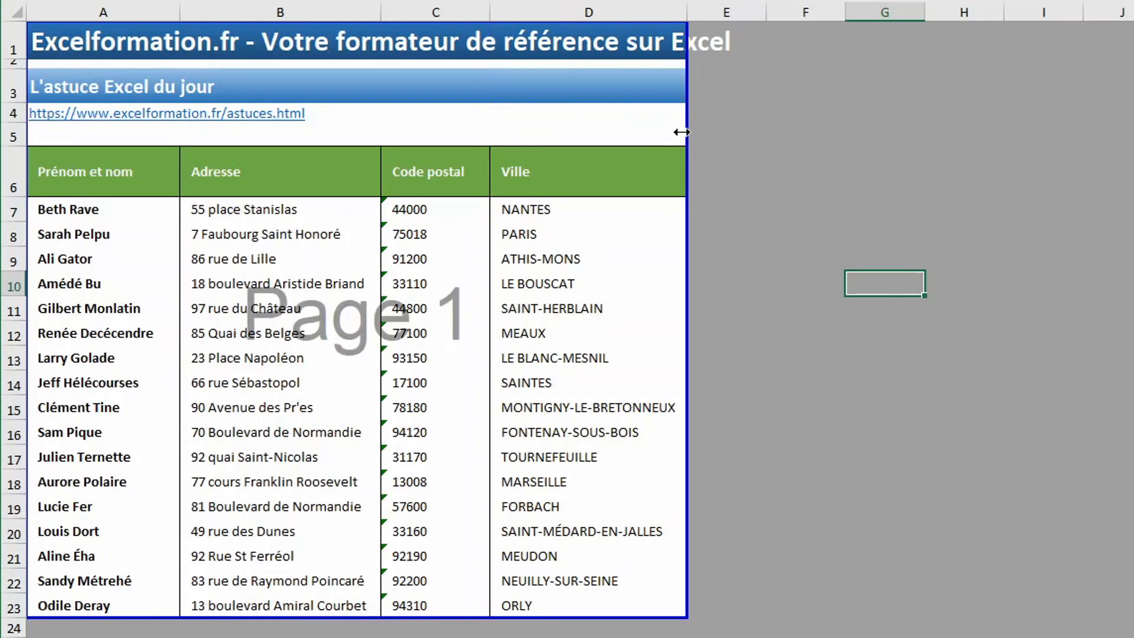
key("ctrl+p")
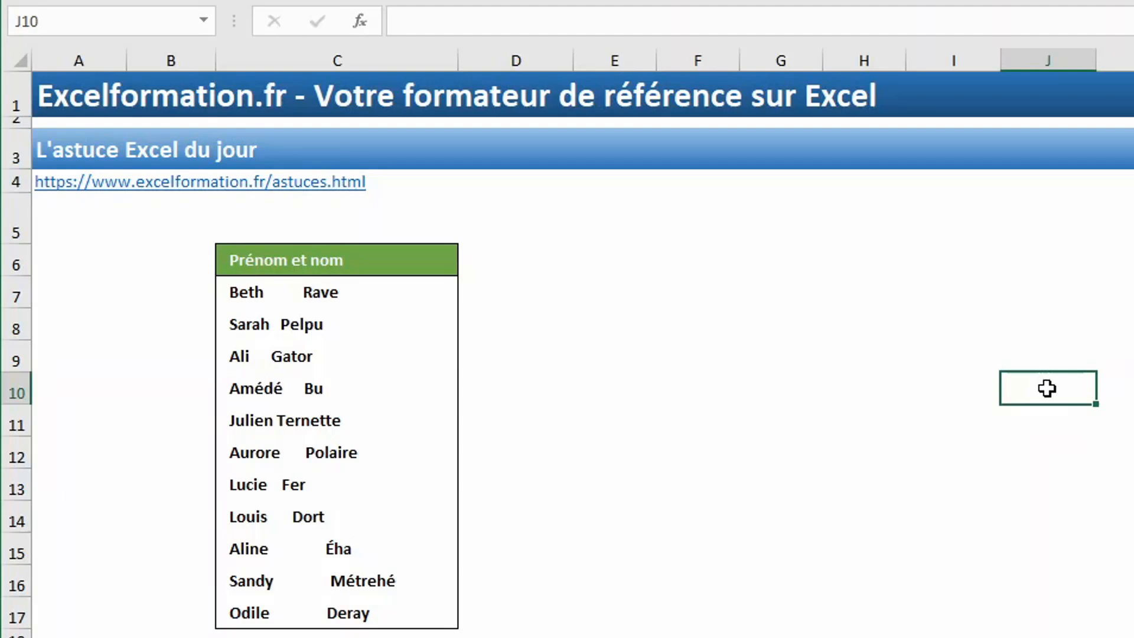
- Use find and replace to replace every double space in the sheet with a single space
key("Left")
key("Left")
key("Left")
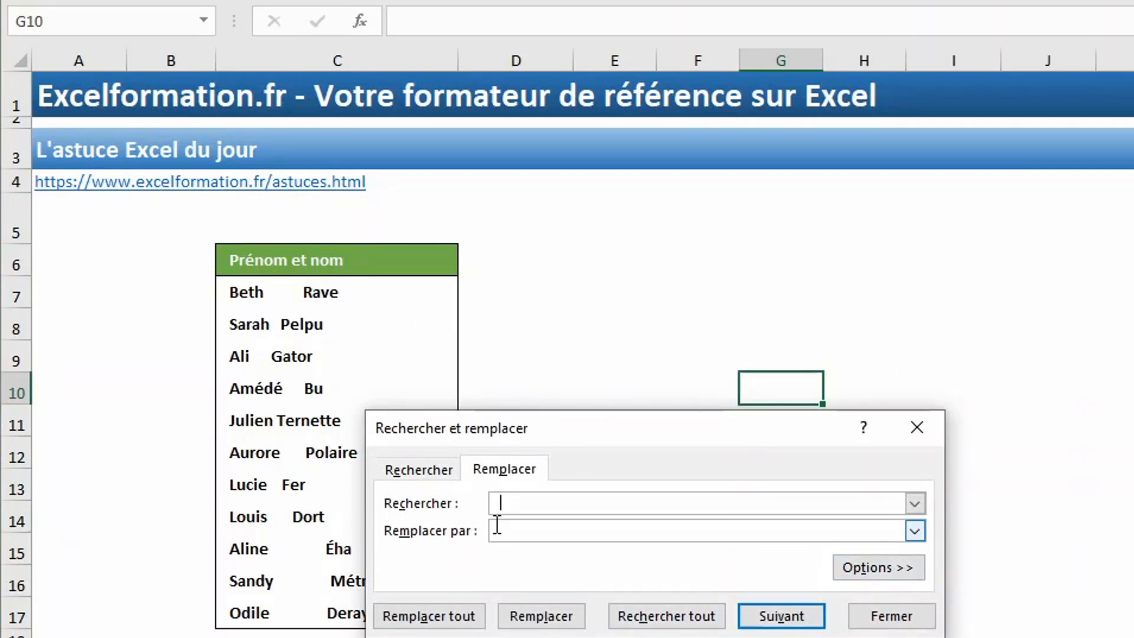
left_click(501, 537)
left_click(434, 616)
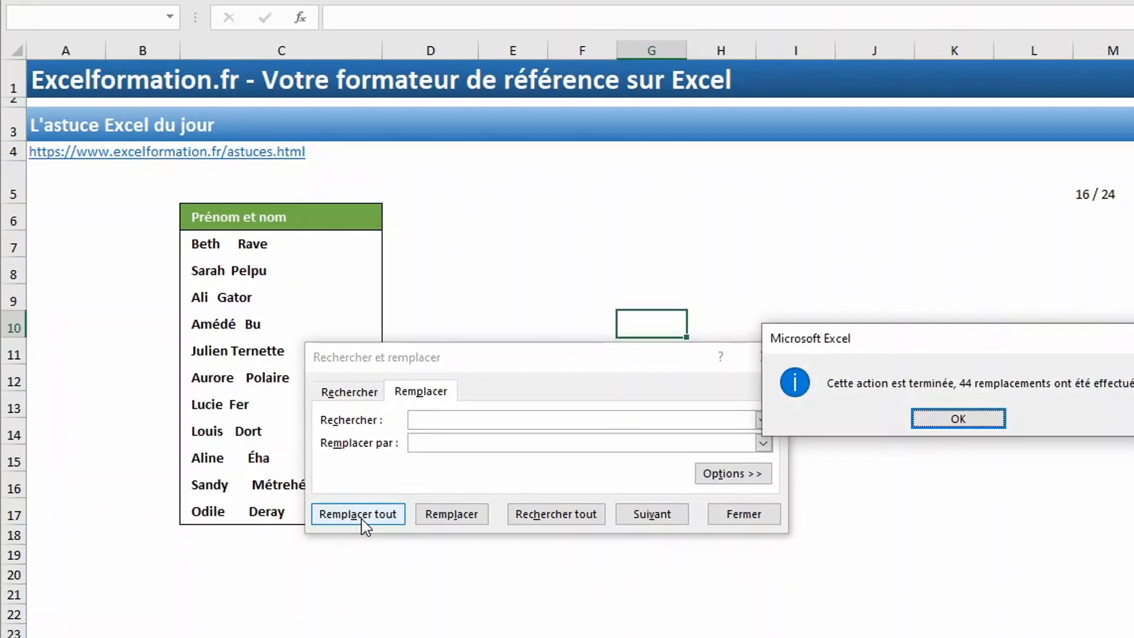
key("Return")
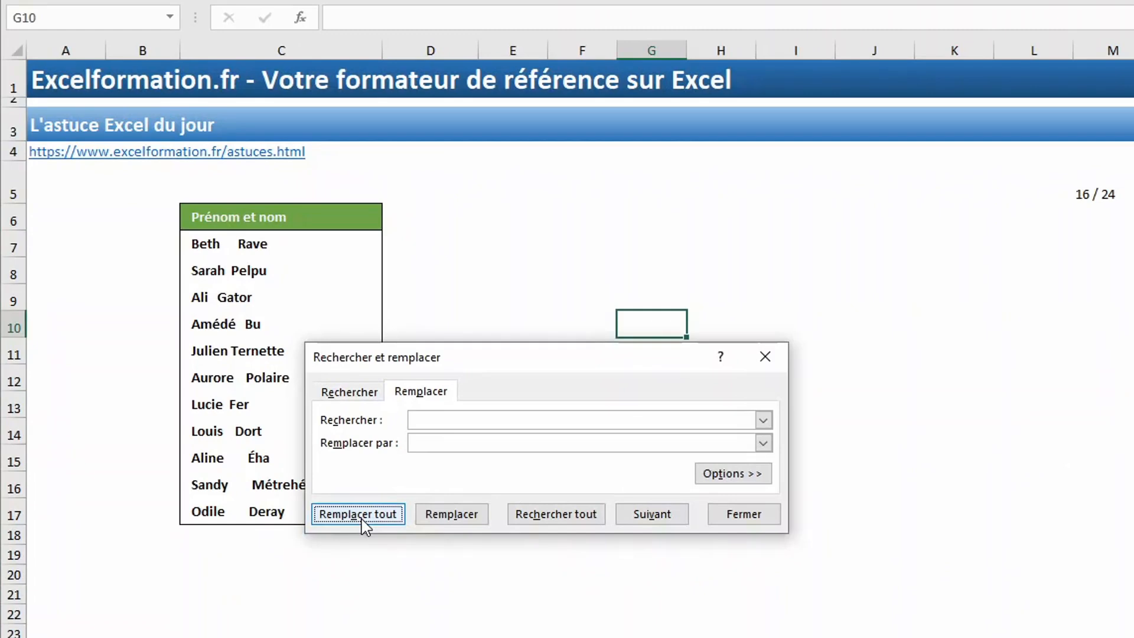
- Repeat the double-space replacement until the Prénom et nom entries have single spaces, close the replace dialog and select the cleaned names
left_click(362, 519)
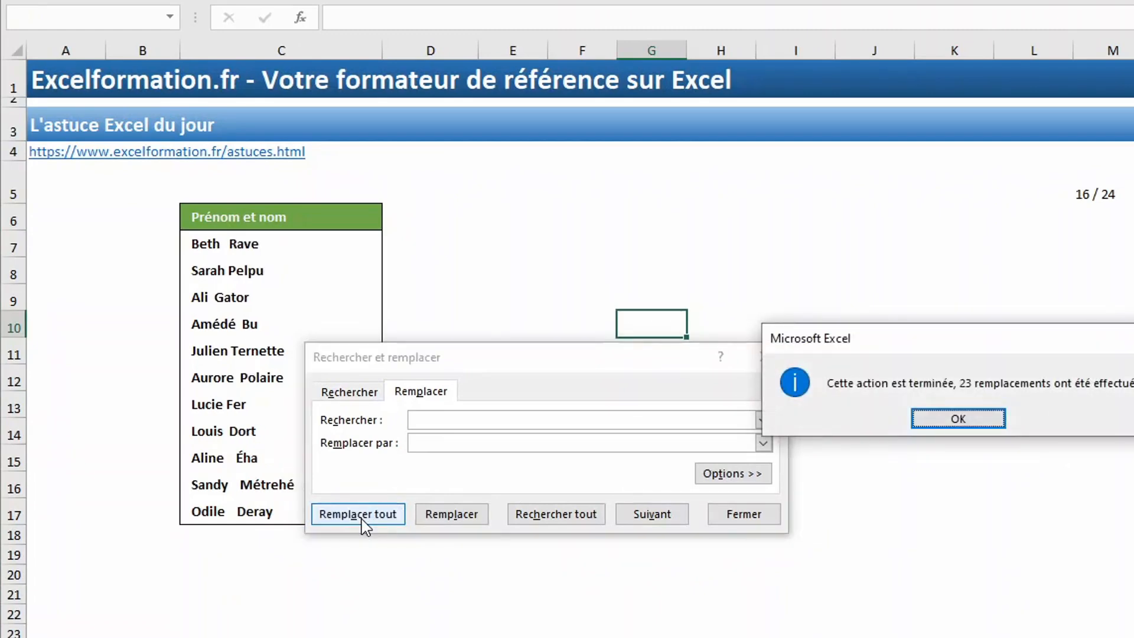
key("Return")
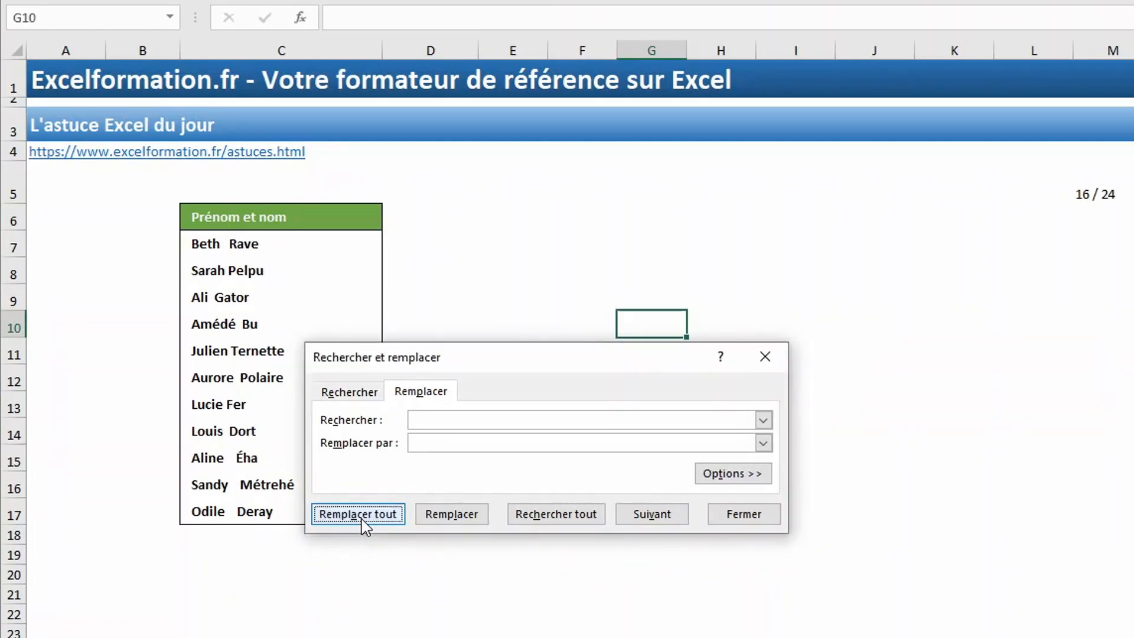
left_click(362, 518)
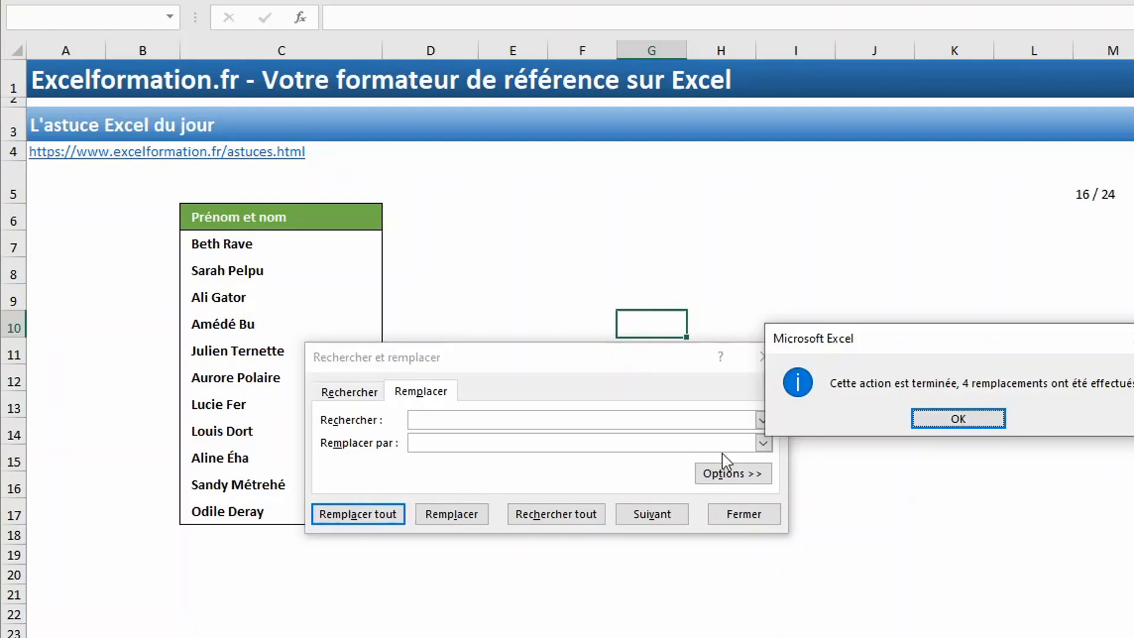
left_click(963, 419)
left_click(774, 369)
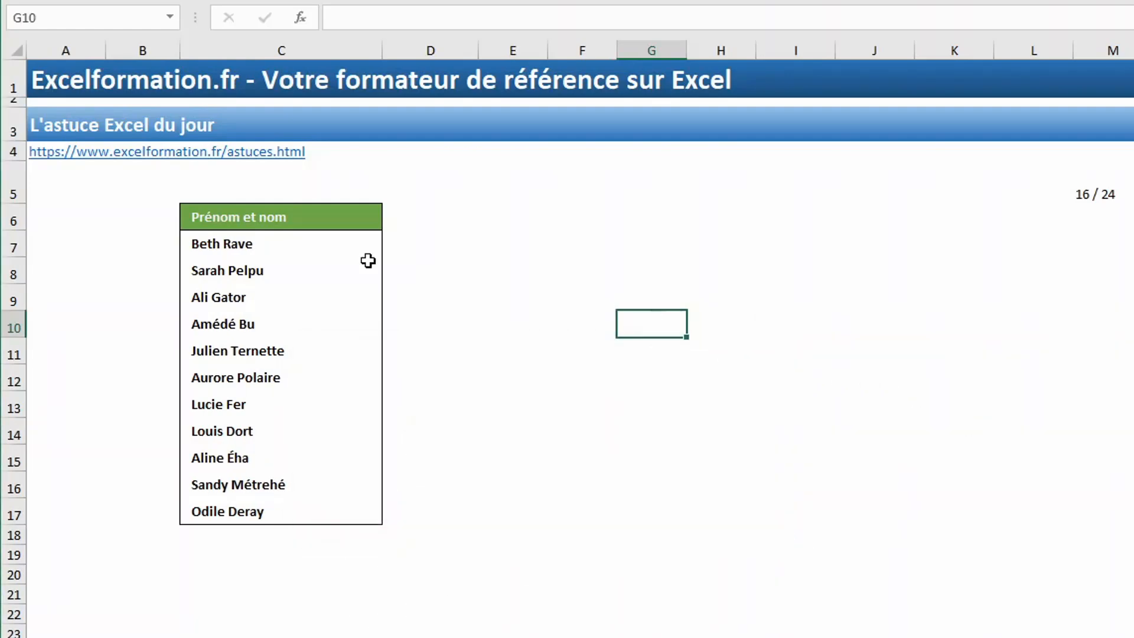
left_click_drag(306, 243, 286, 508)
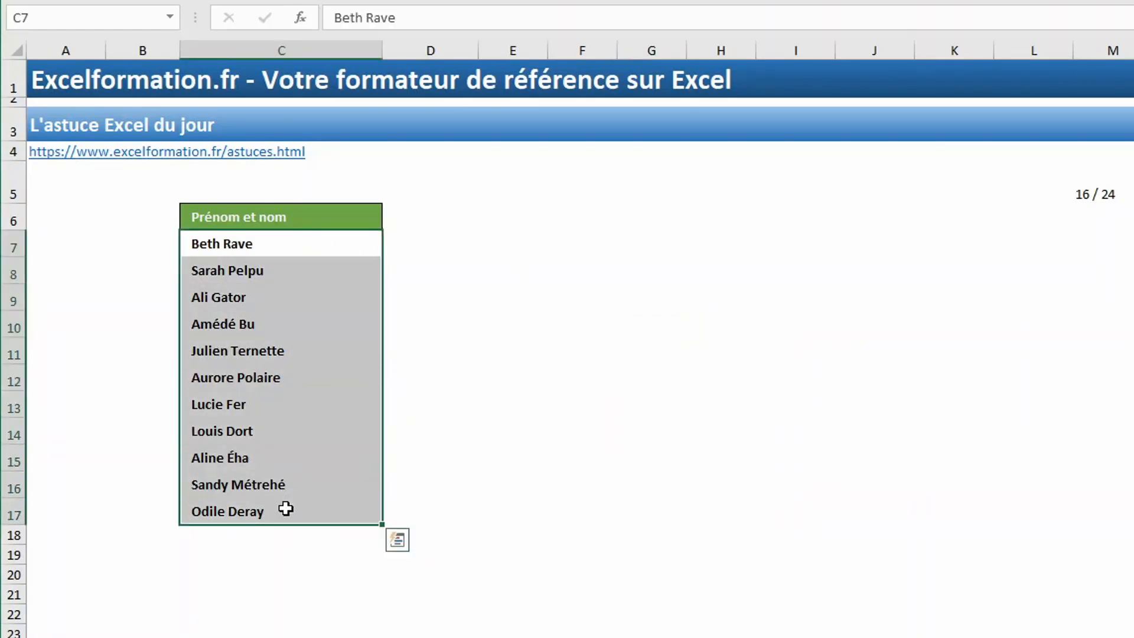